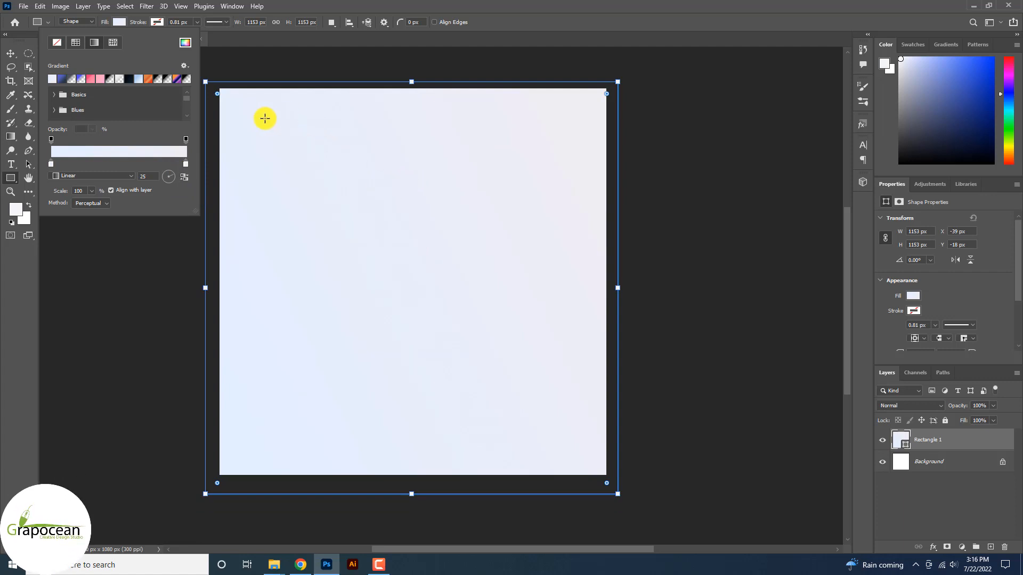
Change the gradient's right colour stop to white (#ffffff) so it fades from pale lavender.
double_click(186, 167)
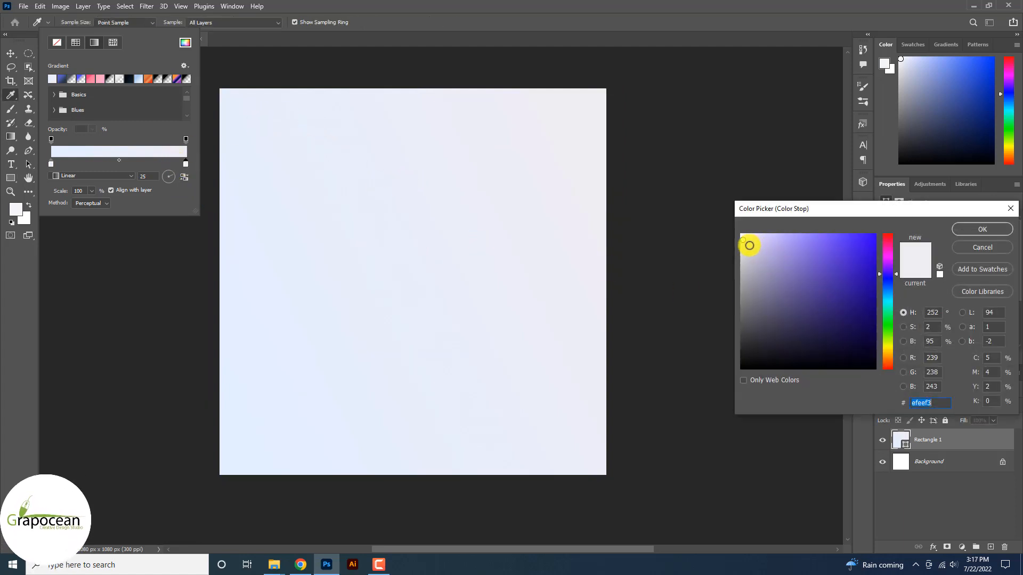
mouse_move(747, 244)
mouse_down()
mouse_move(751, 223)
mouse_move(737, 218)
mouse_move(749, 213)
mouse_up()
click(983, 229)
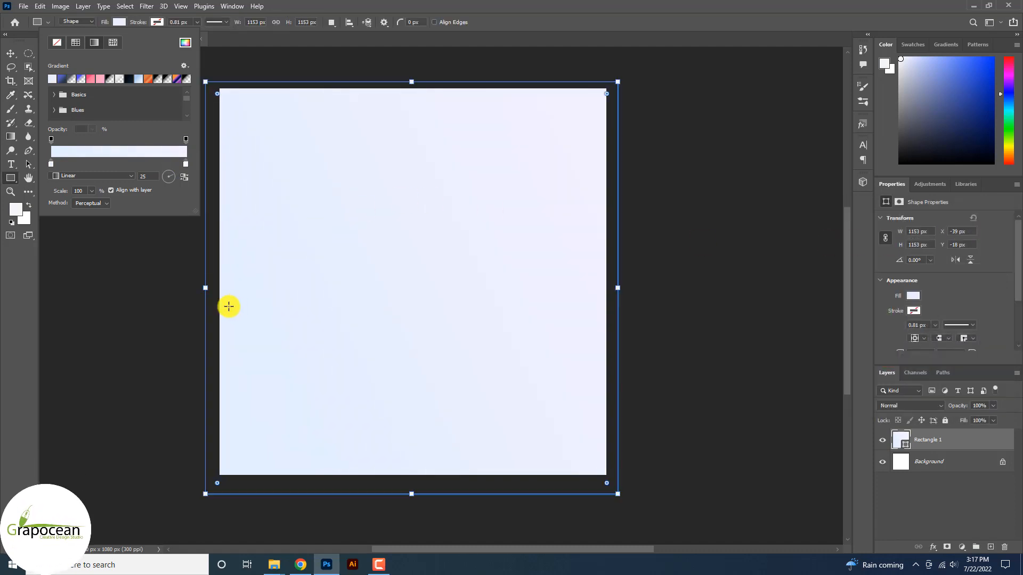
click(11, 54)
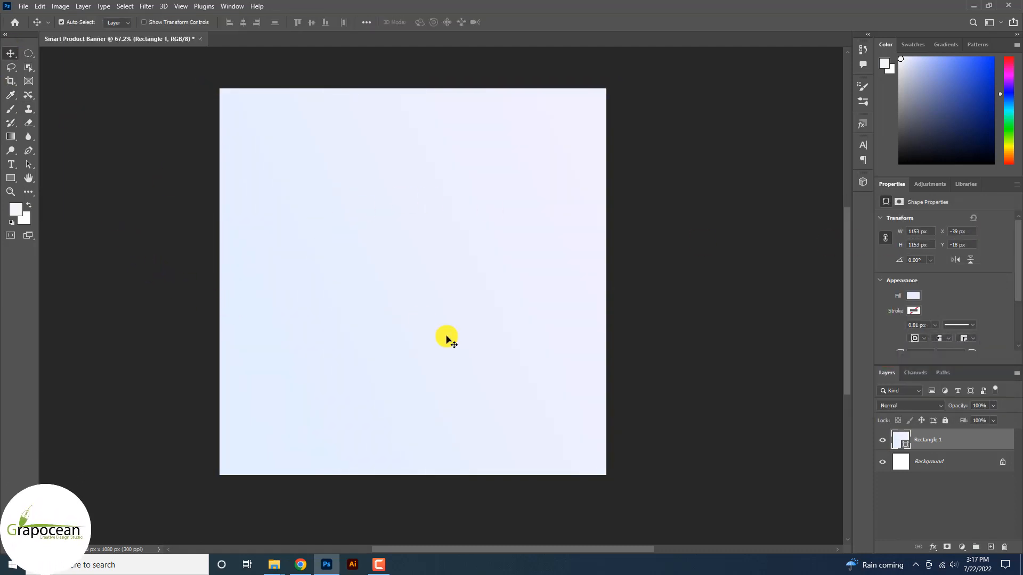
alt+scroll(445, 338, down, 1)
Open the round and tall speaker PNG images together.
click(19, 8)
click(36, 23)
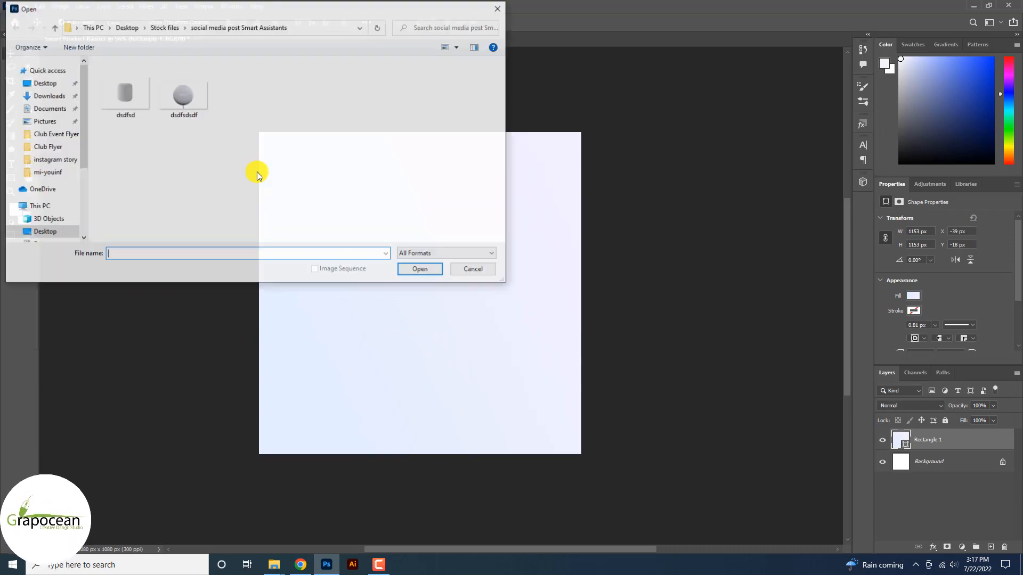
click(184, 109)
ctrl+click(125, 94)
click(421, 270)
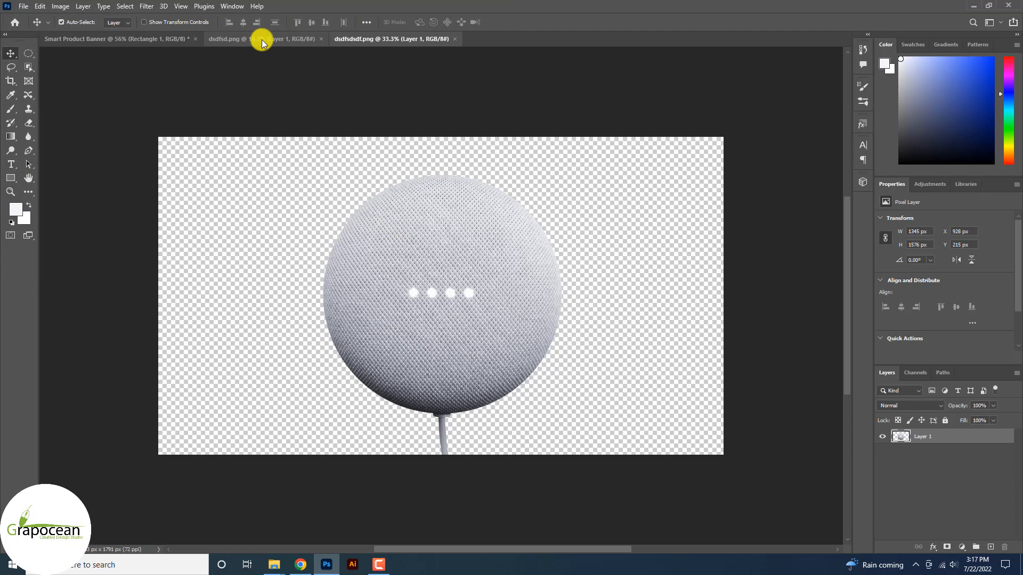
Drag the tall speaker into the banner and convert its layer to a smart object.
click(261, 39)
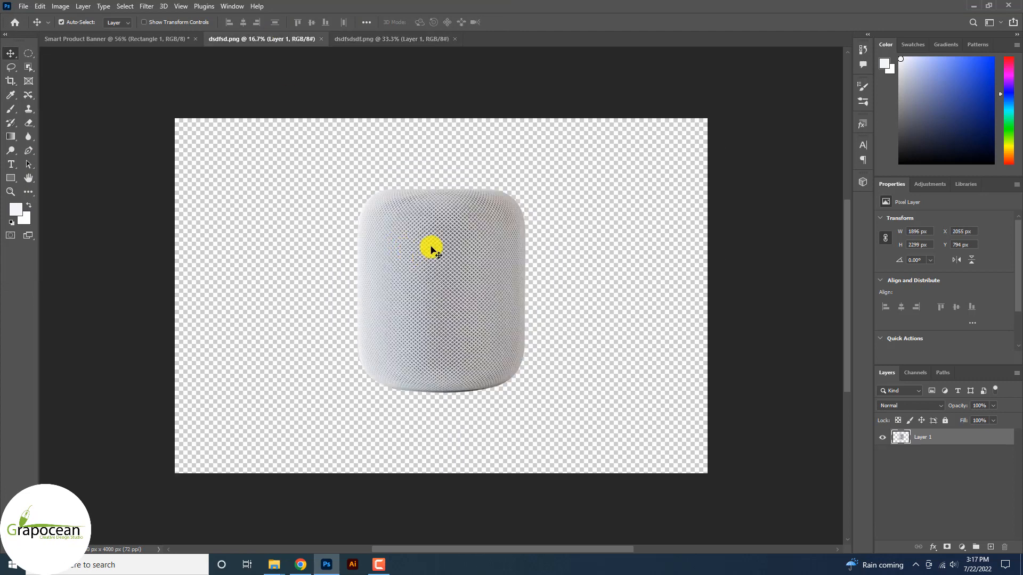
drag(425, 246, 363, 319)
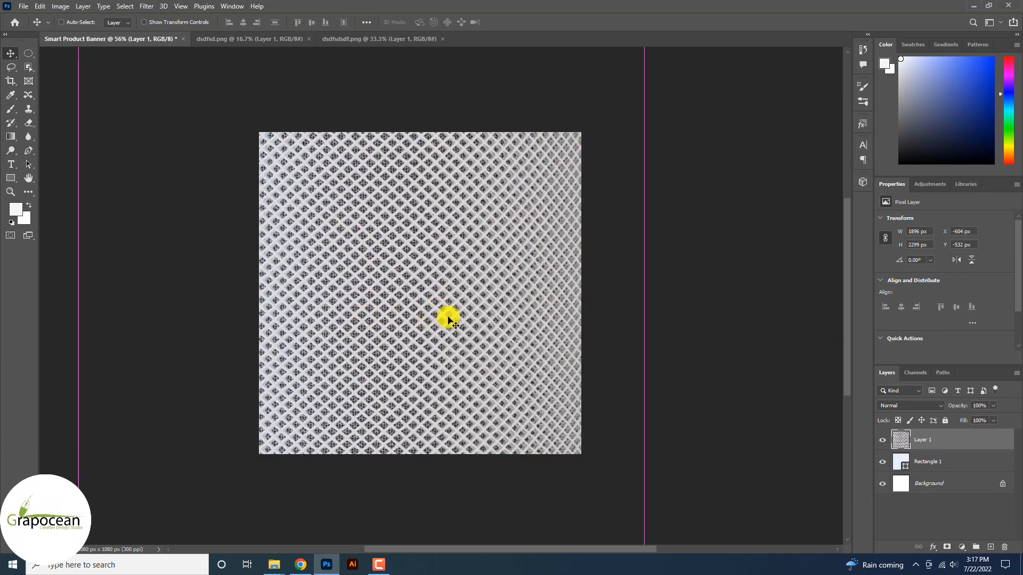
right_click(948, 439)
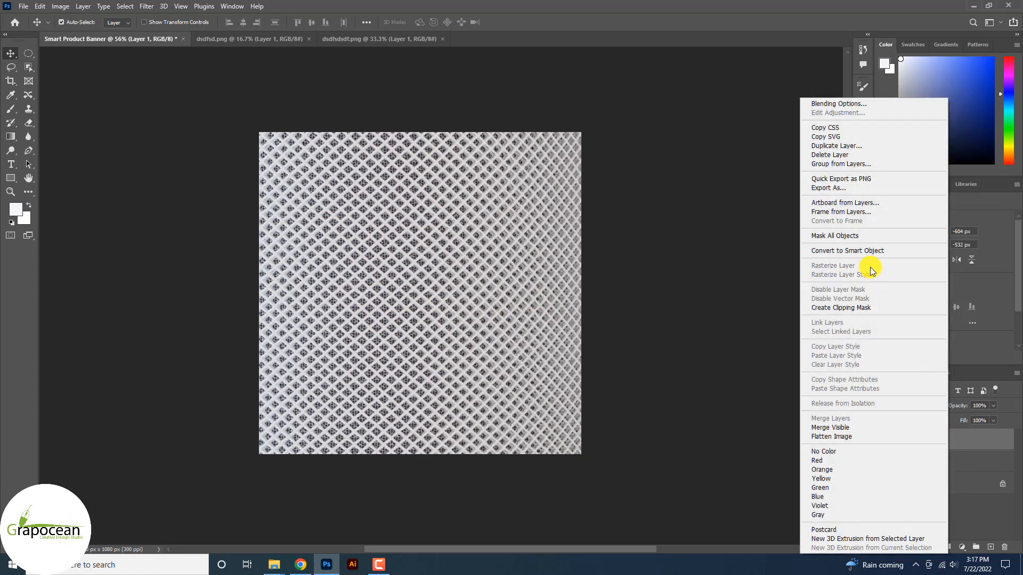
click(868, 251)
scroll(566, 321, down, 6)
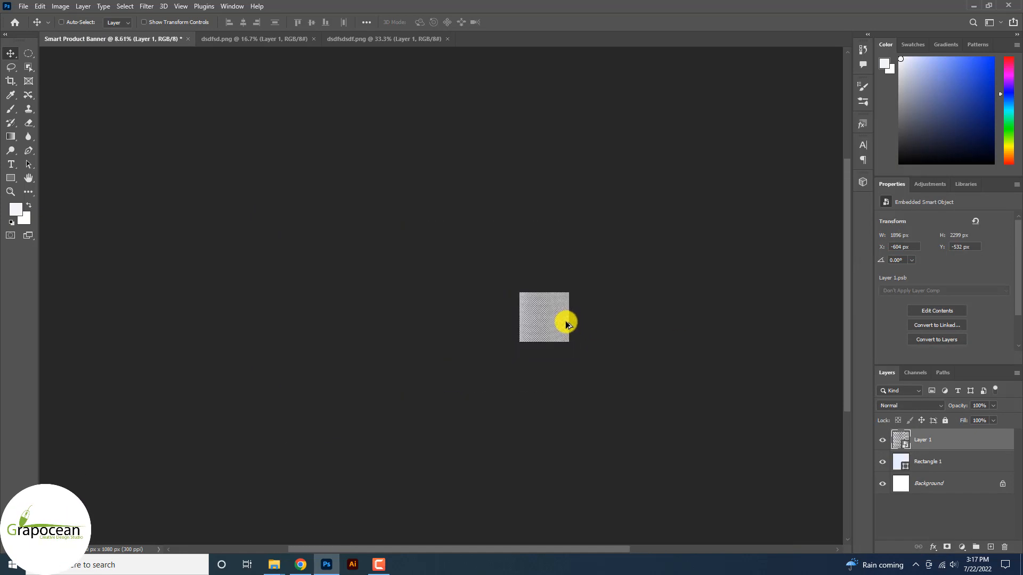
scroll(541, 335, up, 7)
Scale the tall speaker to about 21% (397 × 482 px), placed left of centre.
key(ctrl+t)
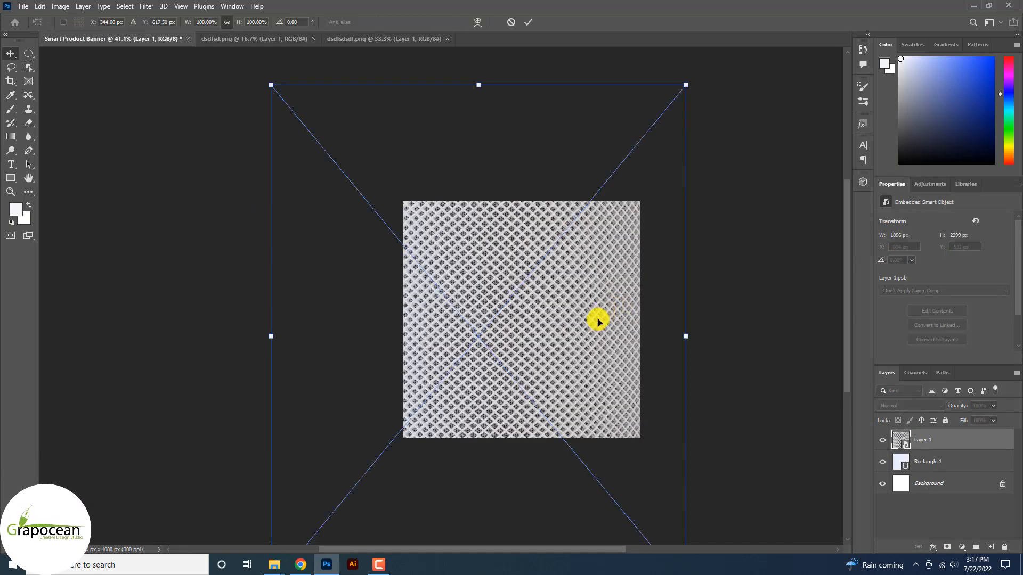
drag(684, 85, 541, 317)
scroll(500, 362, up, 2)
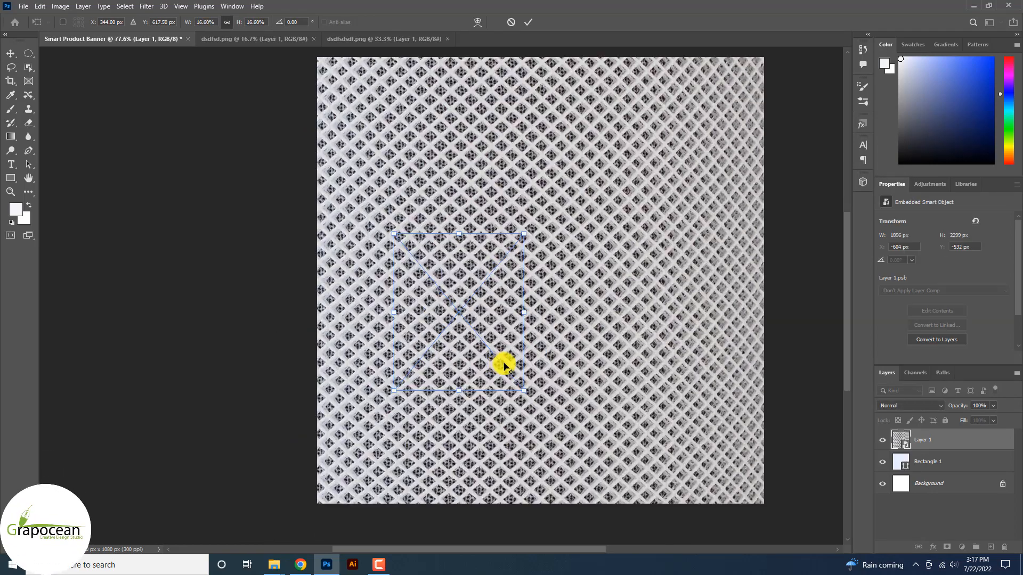
mouse_move(502, 361)
mouse_down()
mouse_move(485, 354)
mouse_move(498, 344)
mouse_up()
drag(544, 389, 559, 404)
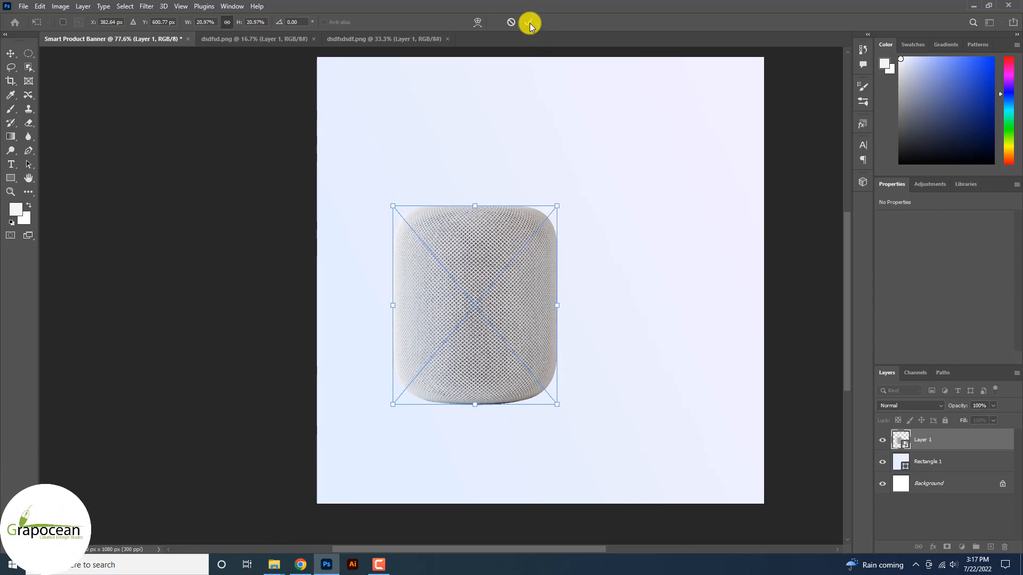
click(528, 22)
scroll(503, 342, down, 2)
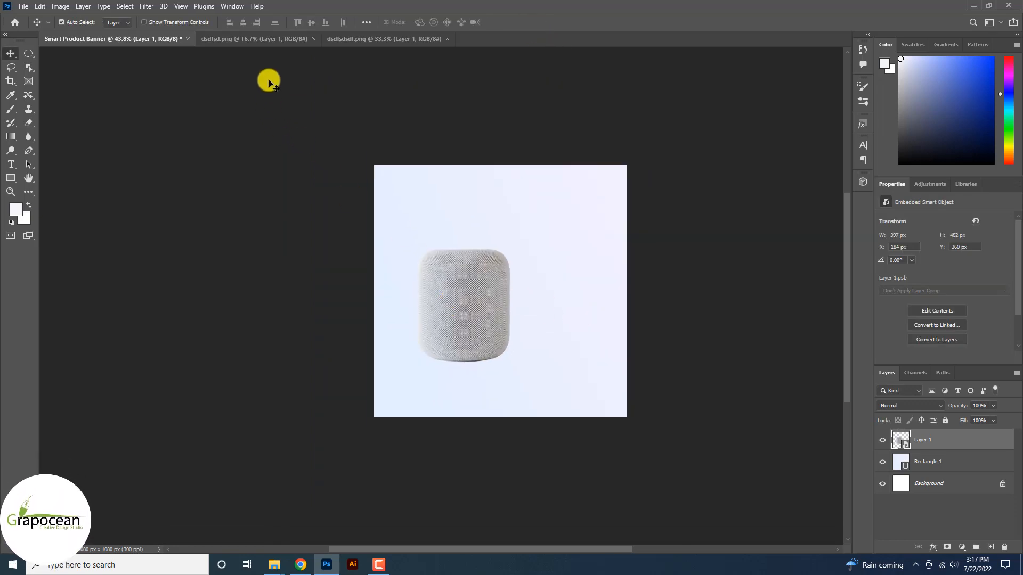
click(265, 38)
Drag the round speaker into the banner, scale it to about 30% and tilt it about 35 degrees.
click(362, 41)
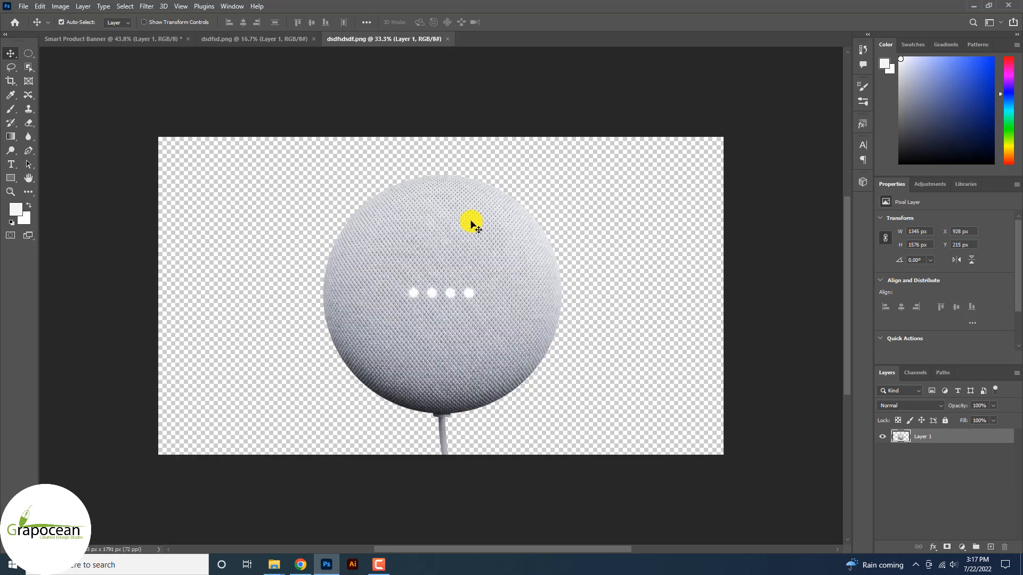
drag(468, 221, 559, 322)
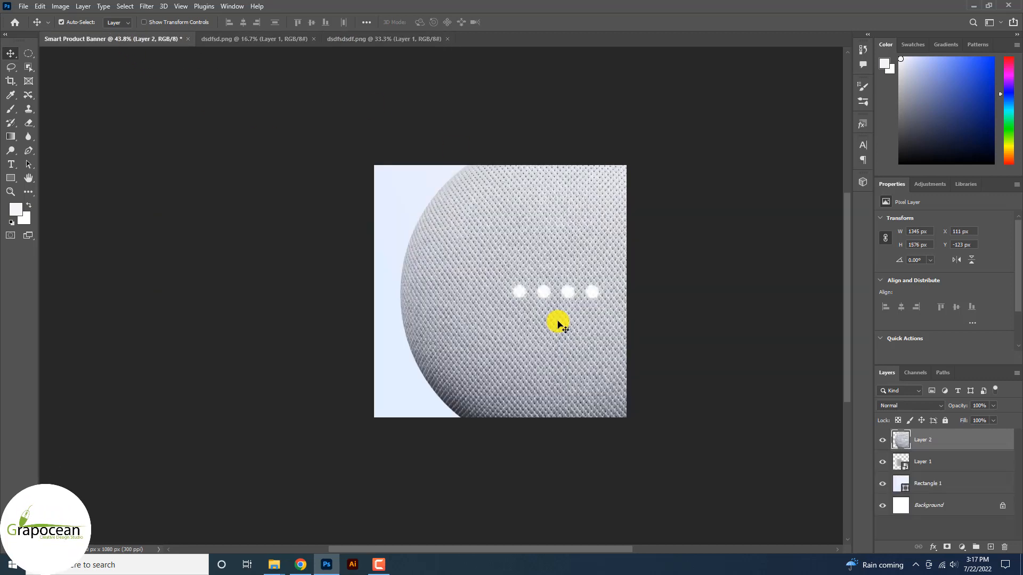
drag(718, 136, 604, 266)
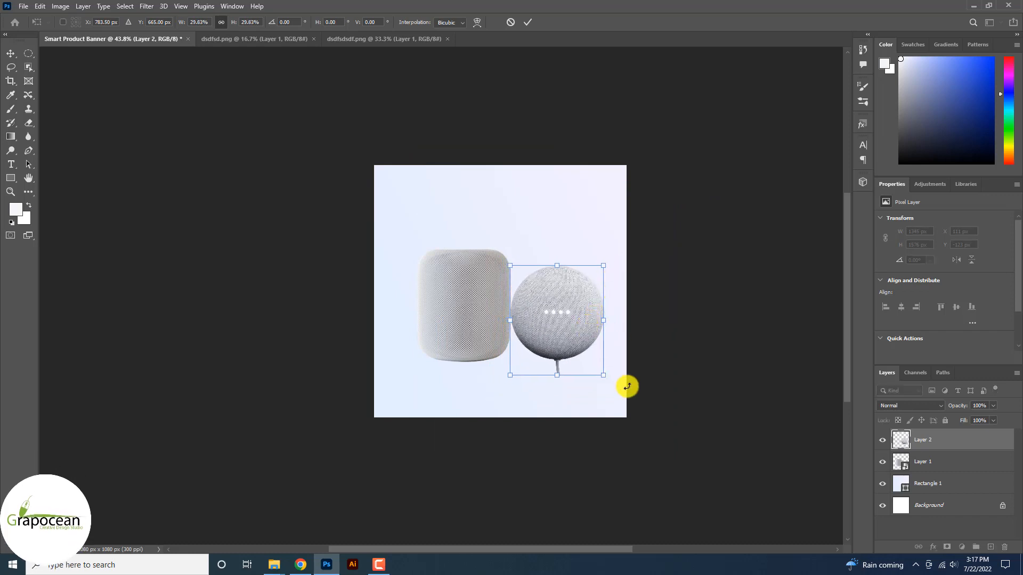
drag(608, 388, 640, 341)
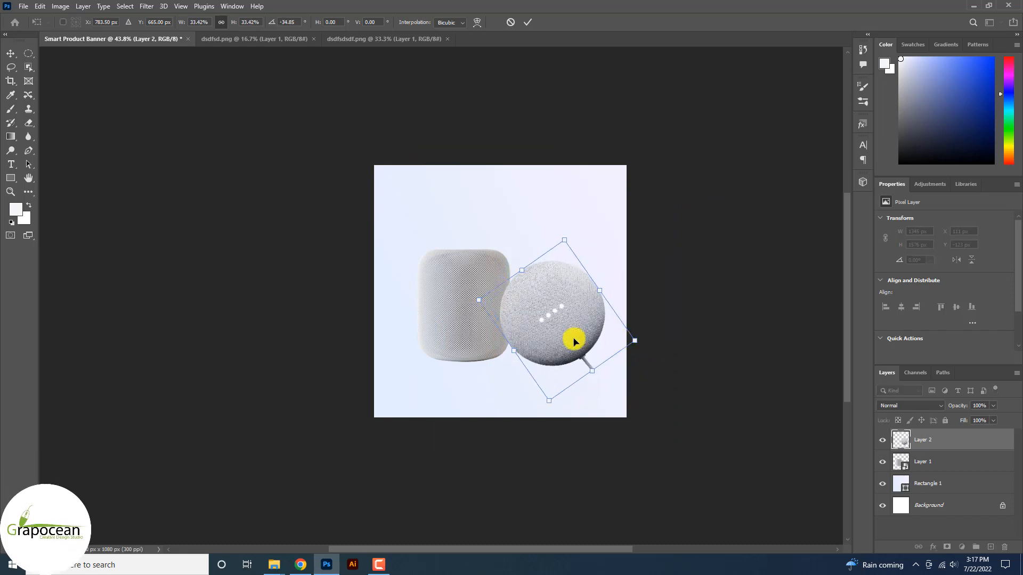
drag(573, 341, 591, 368)
click(529, 22)
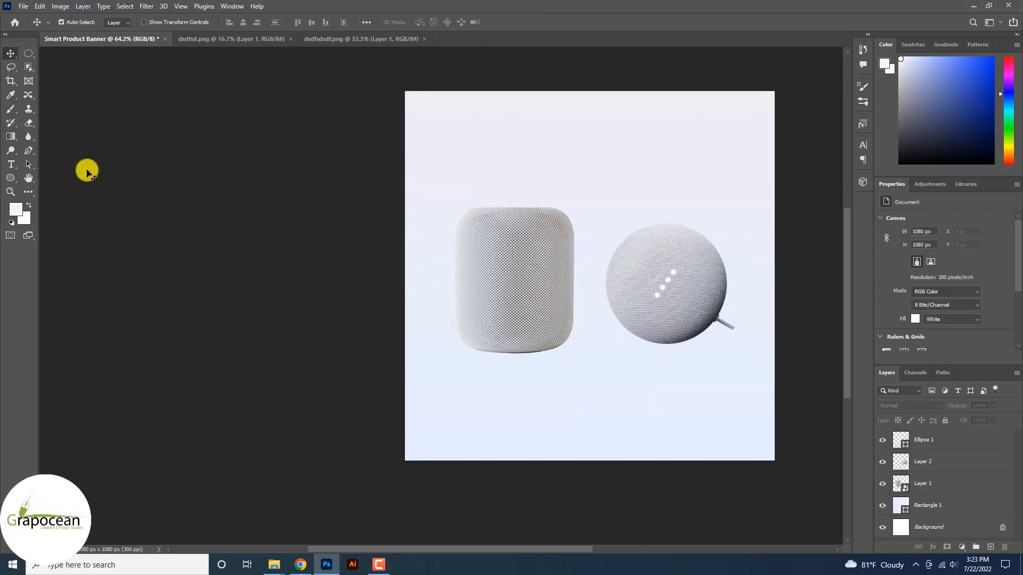
Add a headline text layer near the top, replacing the placeholder with the headline words.
click(11, 164)
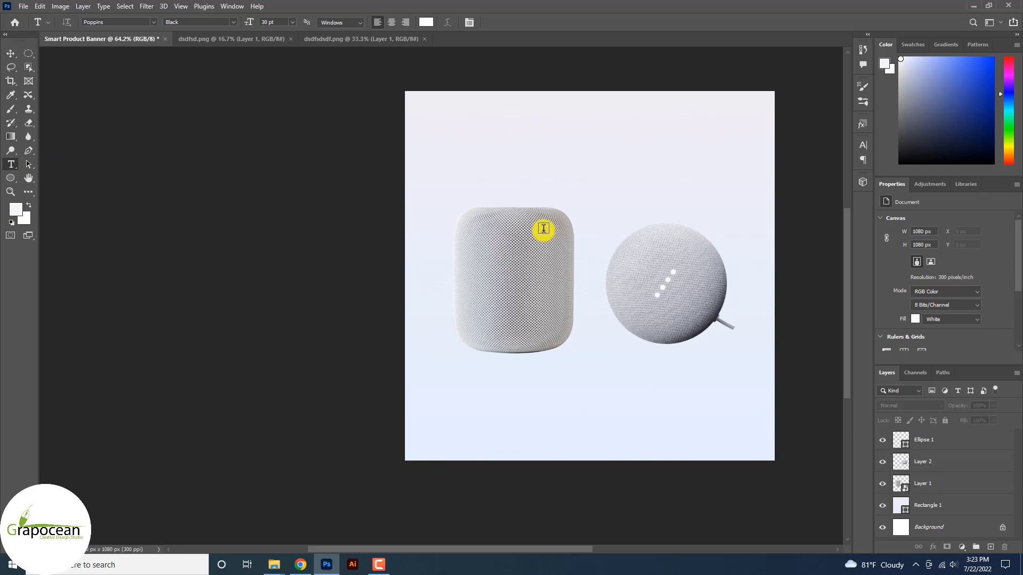
click(535, 155)
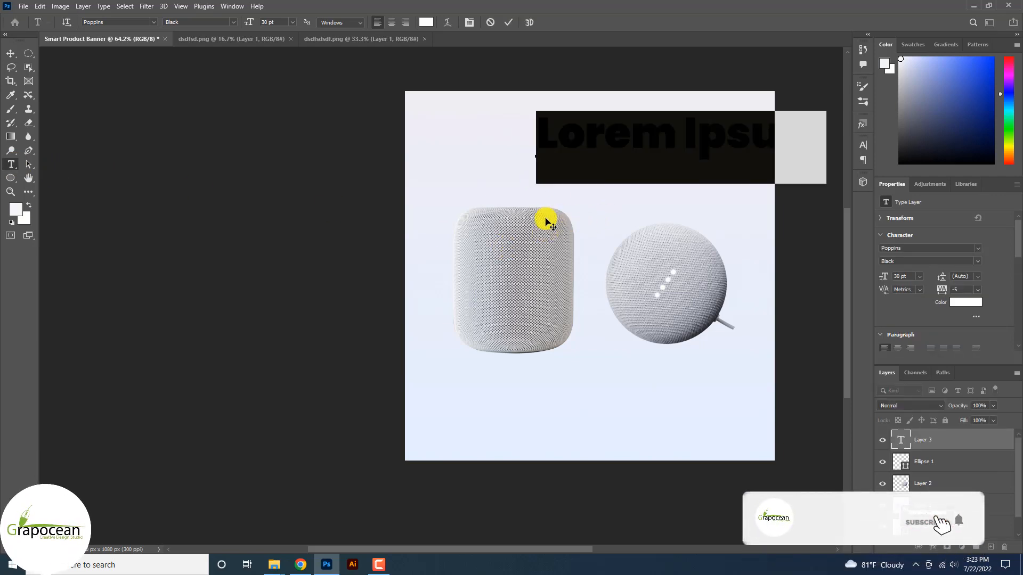
key(BackSpace)
text(Smart)
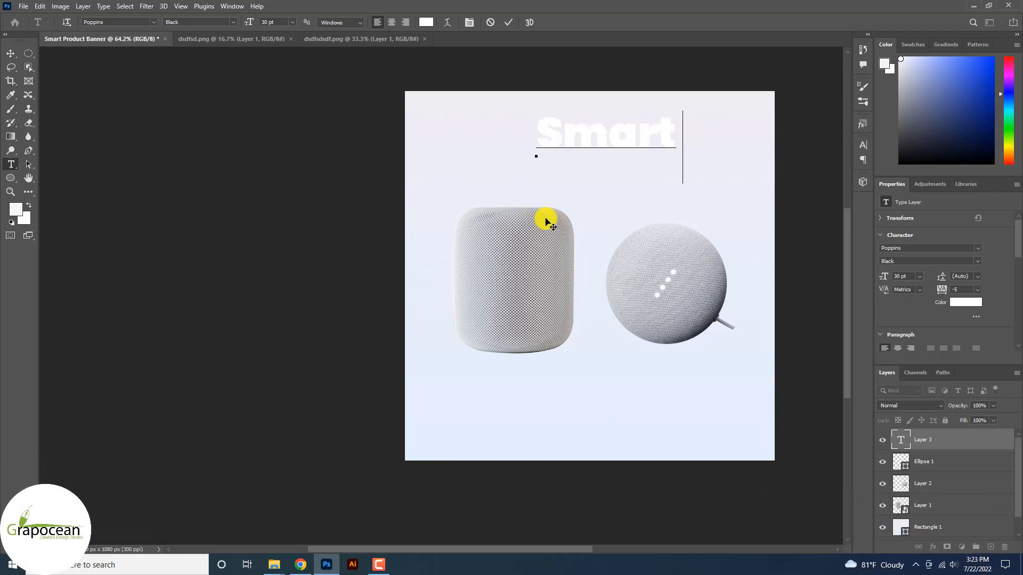
text( Gg)
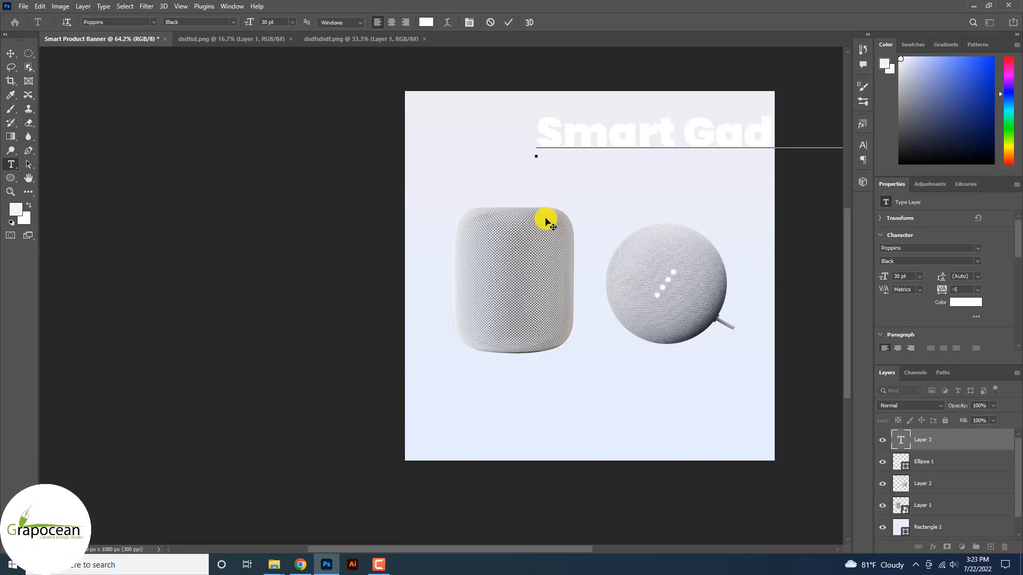
Set the whole headline to tracking 0, All Caps and 18 pt.
key(ctrl+a)
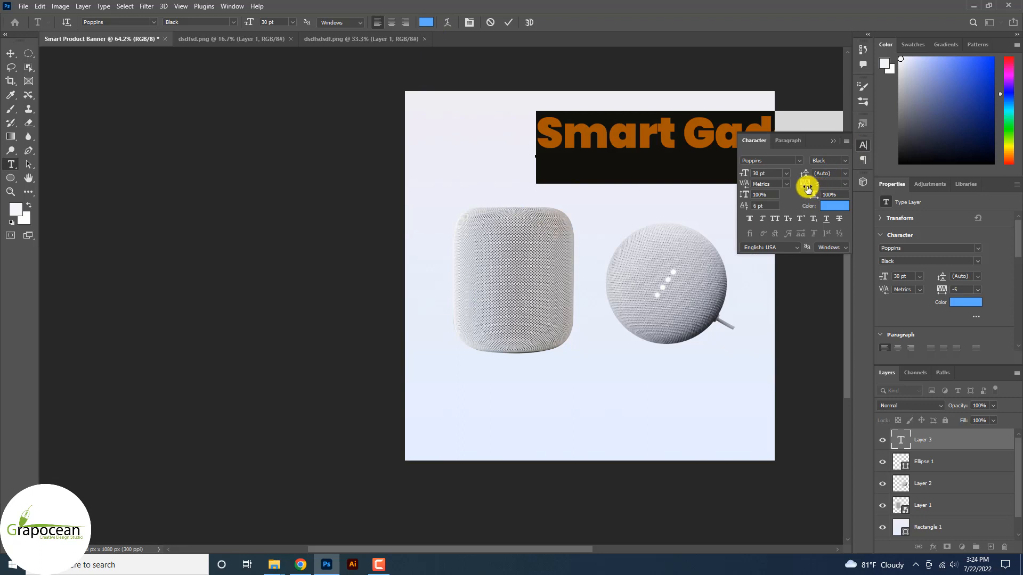
click(846, 183)
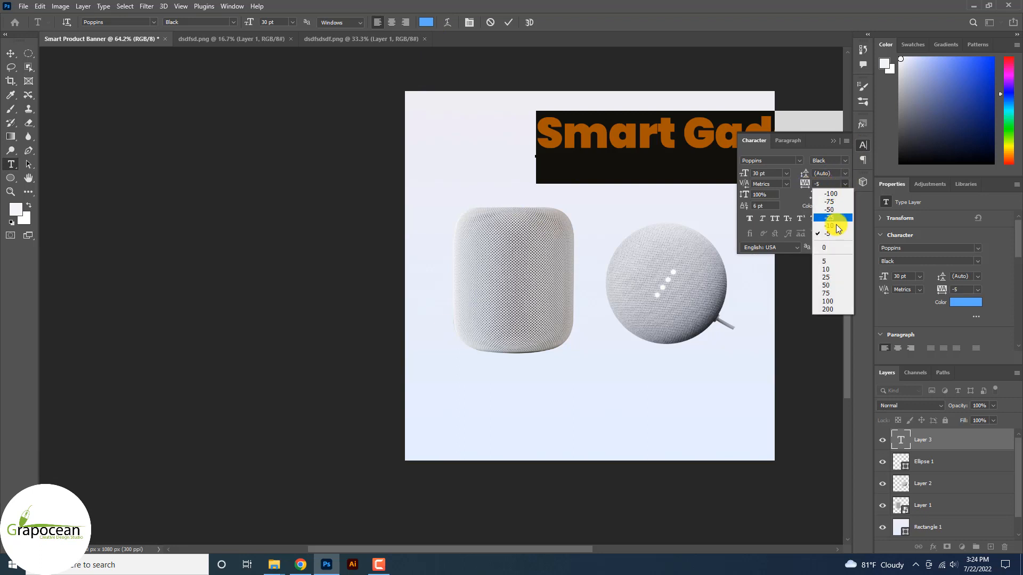
click(830, 244)
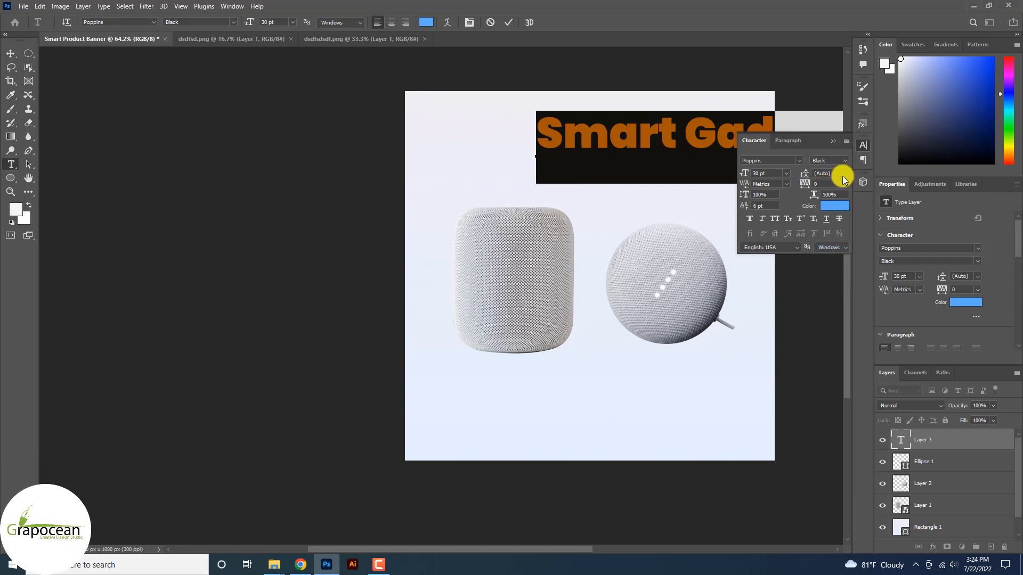
click(773, 218)
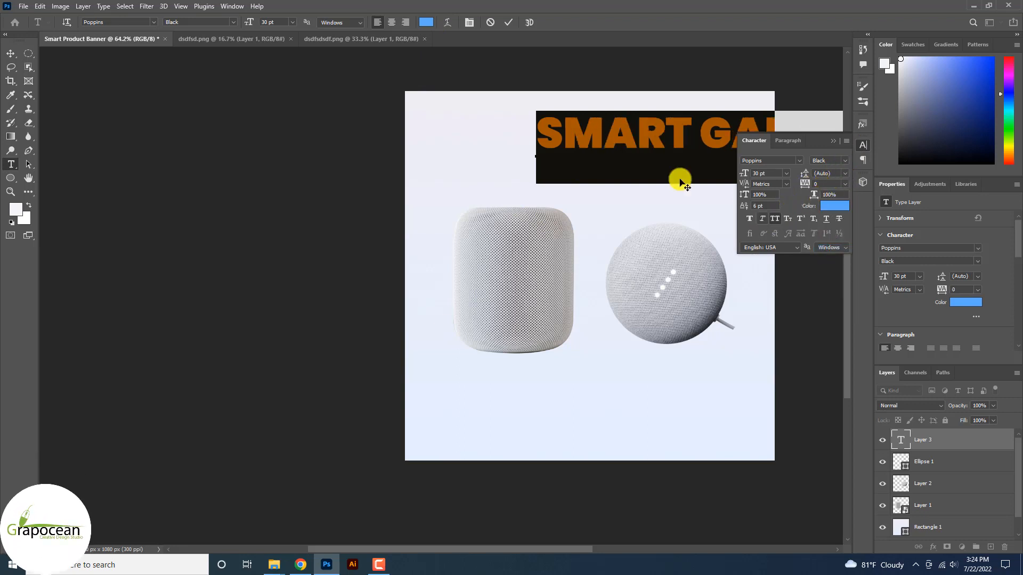
click(288, 25)
click(292, 110)
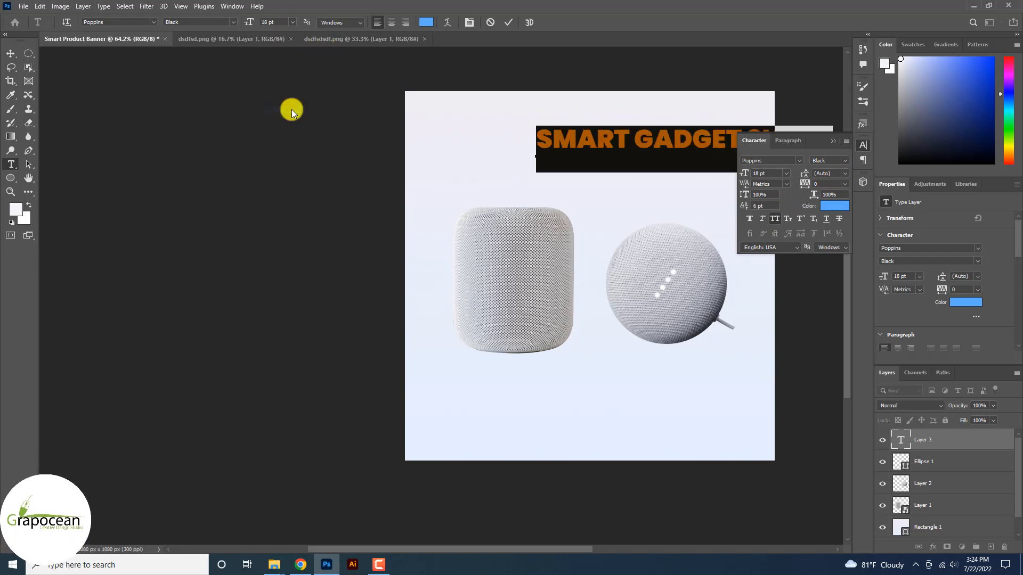
click(804, 140)
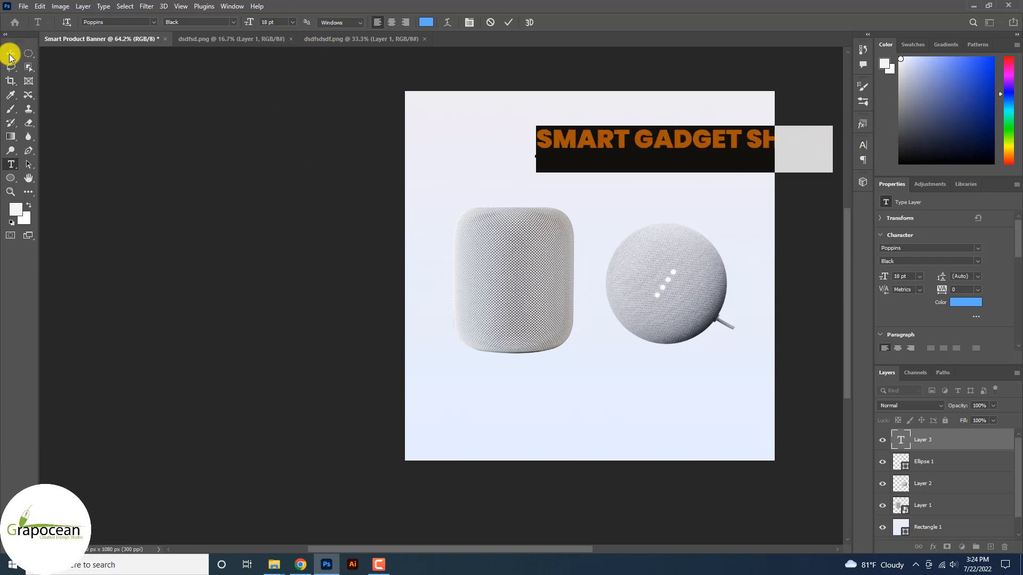
Centre the headline at the banner top and set 'GADGET SHOPE' to Poppins Regular.
click(11, 55)
drag(611, 159, 810, 165)
click(10, 164)
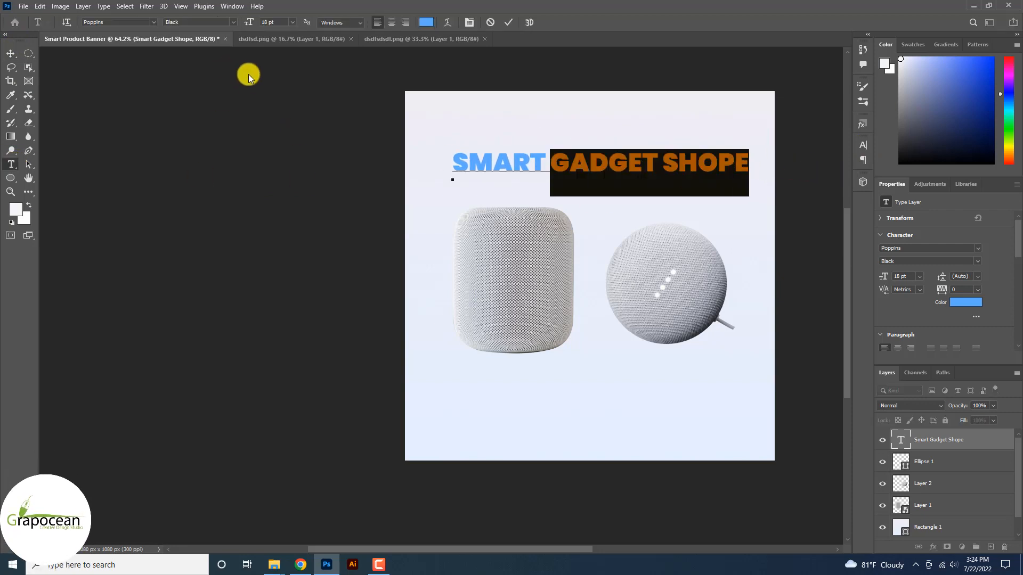
click(650, 162)
drag(559, 163, 836, 176)
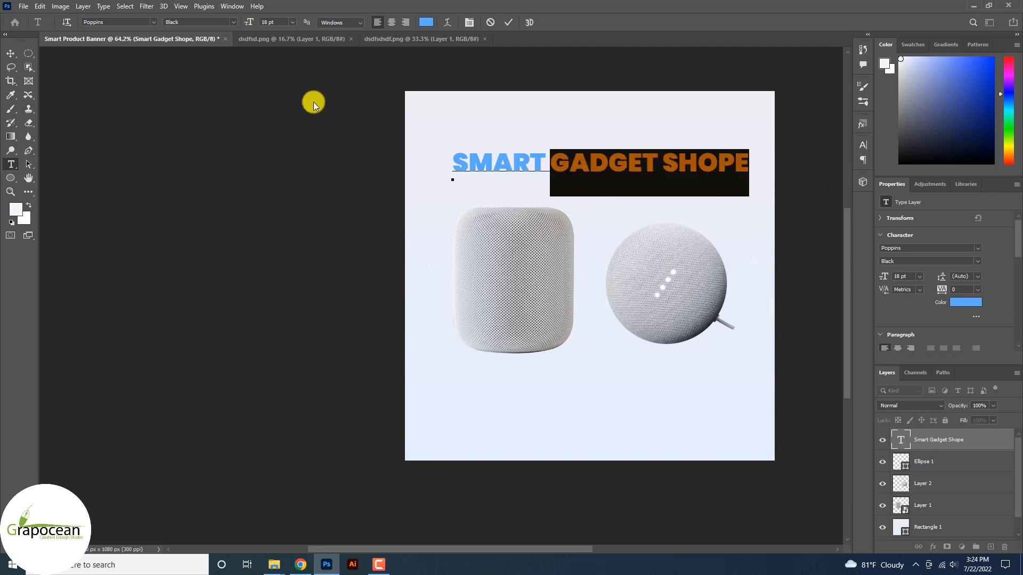
click(232, 22)
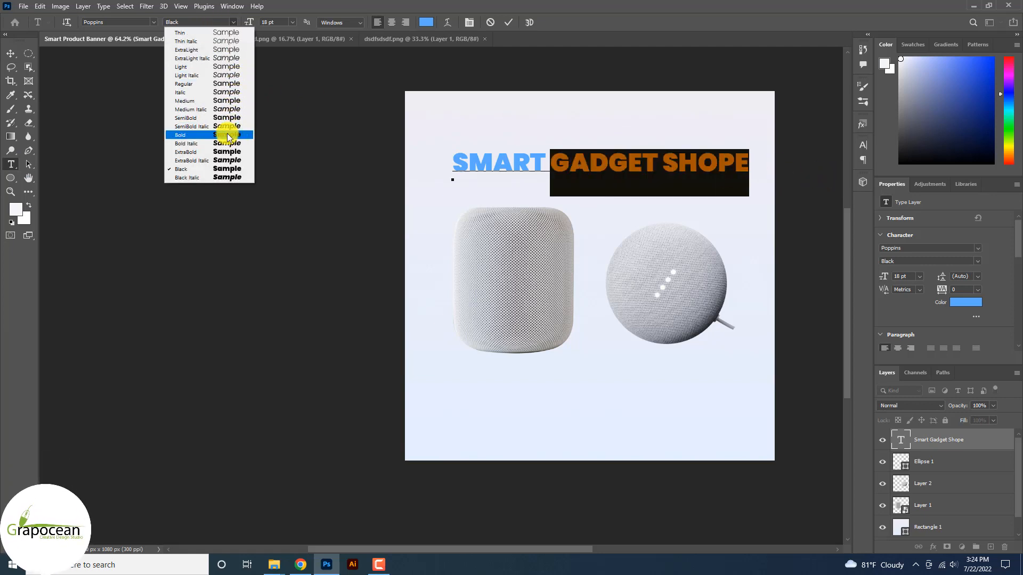
click(225, 84)
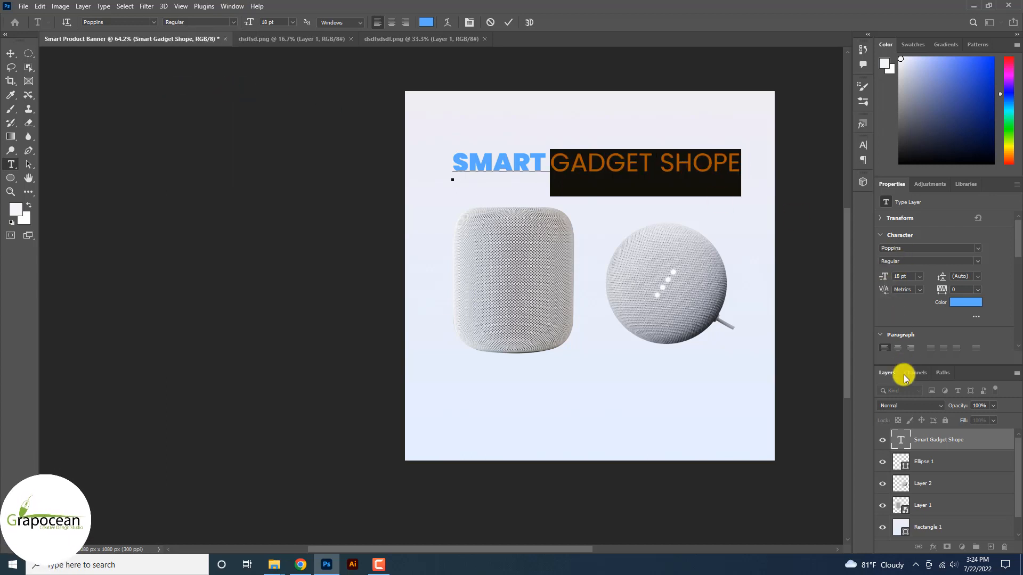
Turn off All Caps on 'Gadget Shope' so it reads mixed case, and commit the headline.
click(863, 145)
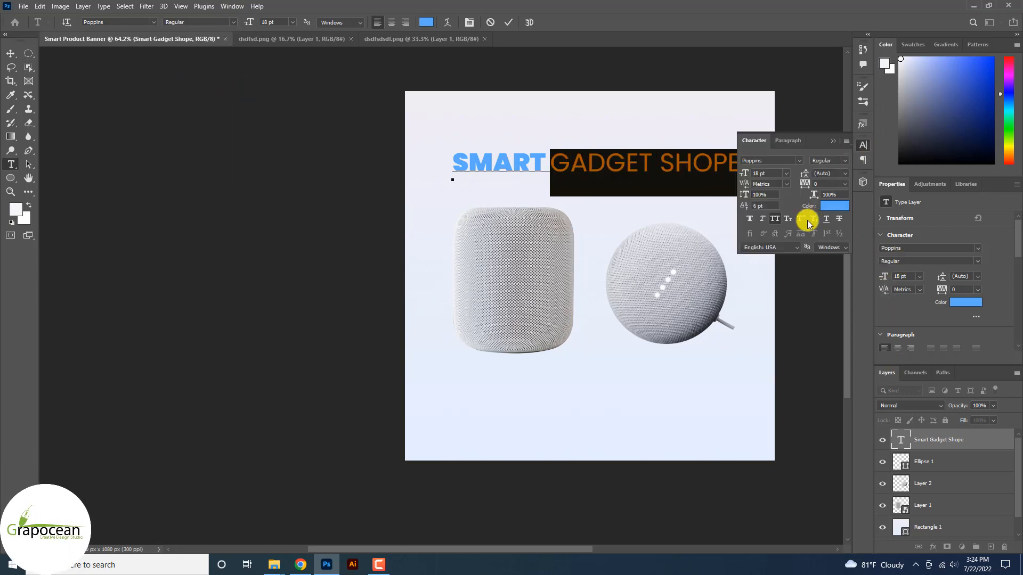
click(775, 218)
click(506, 158)
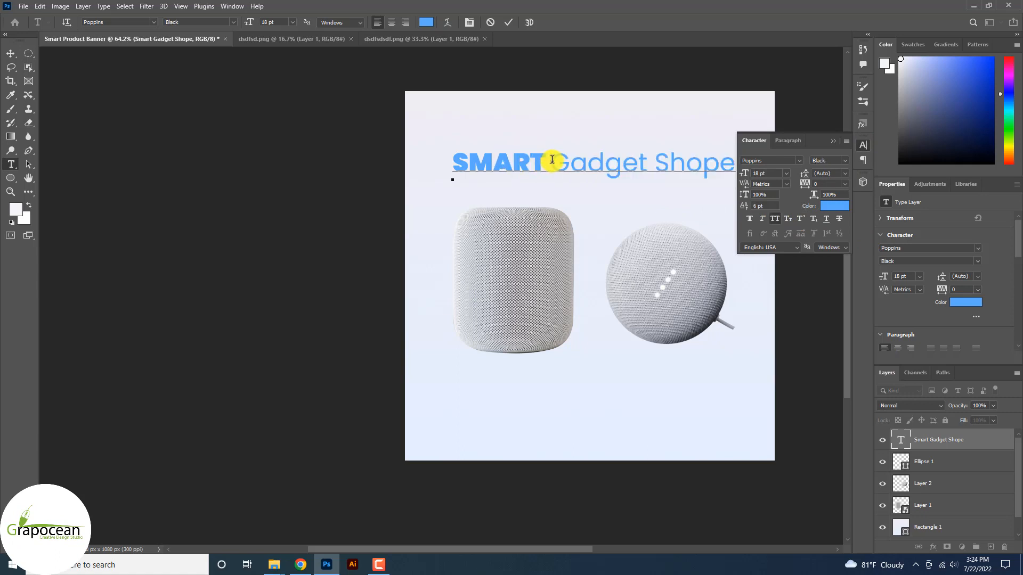
click(832, 141)
click(12, 52)
click(14, 165)
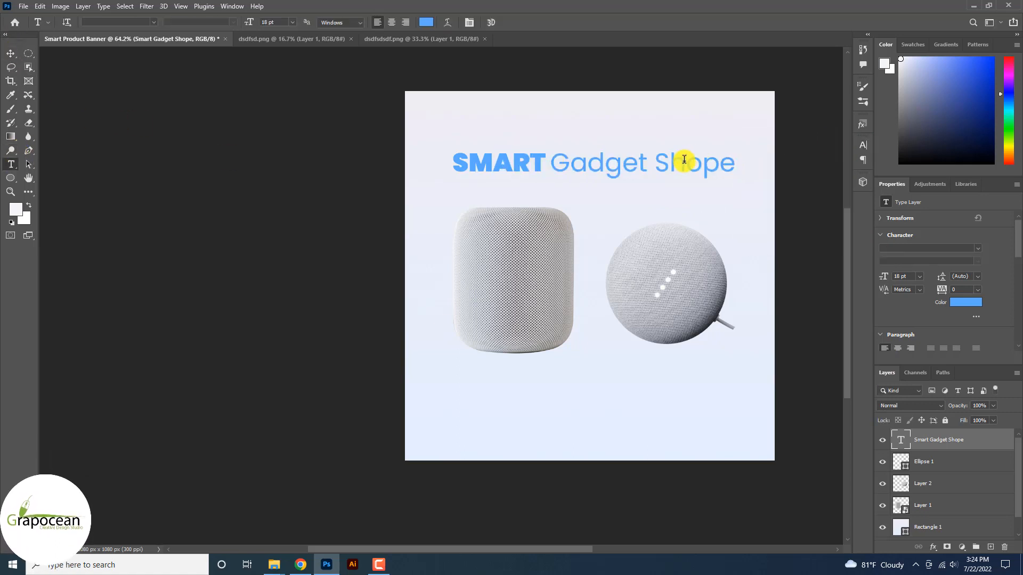
click(13, 166)
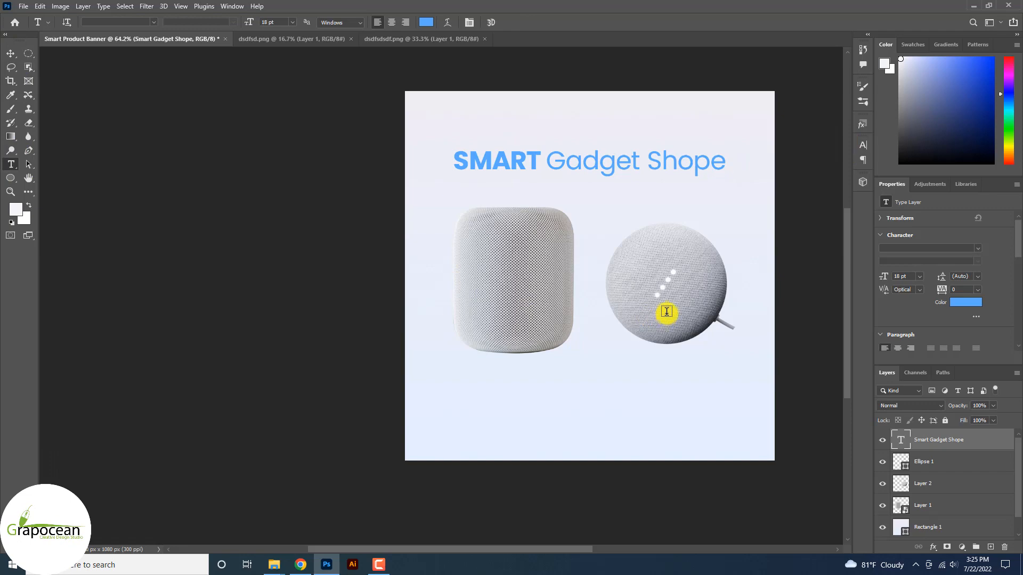
Type 'Power in smart life' in a new text layer below the heading, replacing the Lorem Ipsum placeholder.
scroll(667, 312, up, 4)
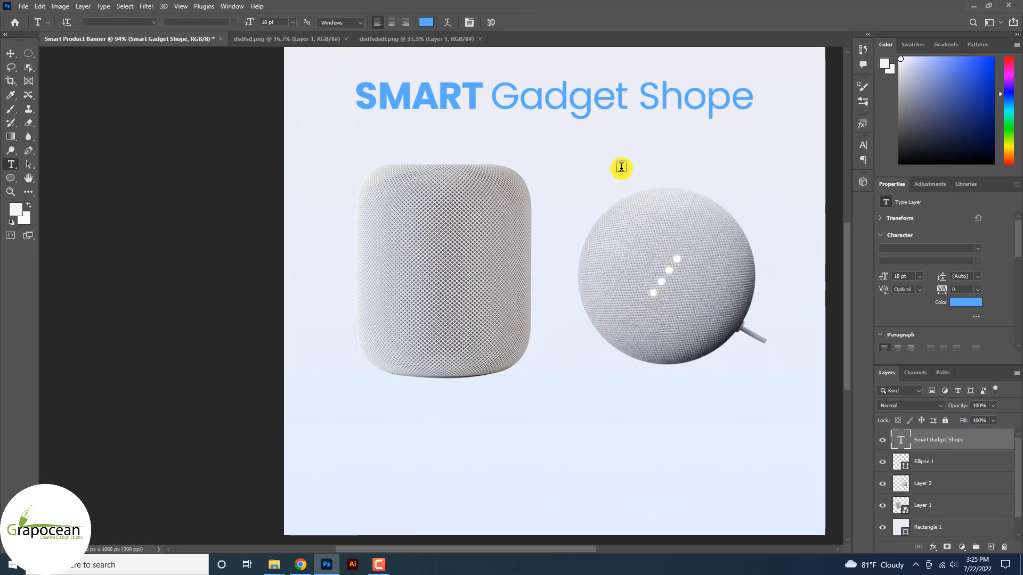
click(548, 145)
key(BackSpace)
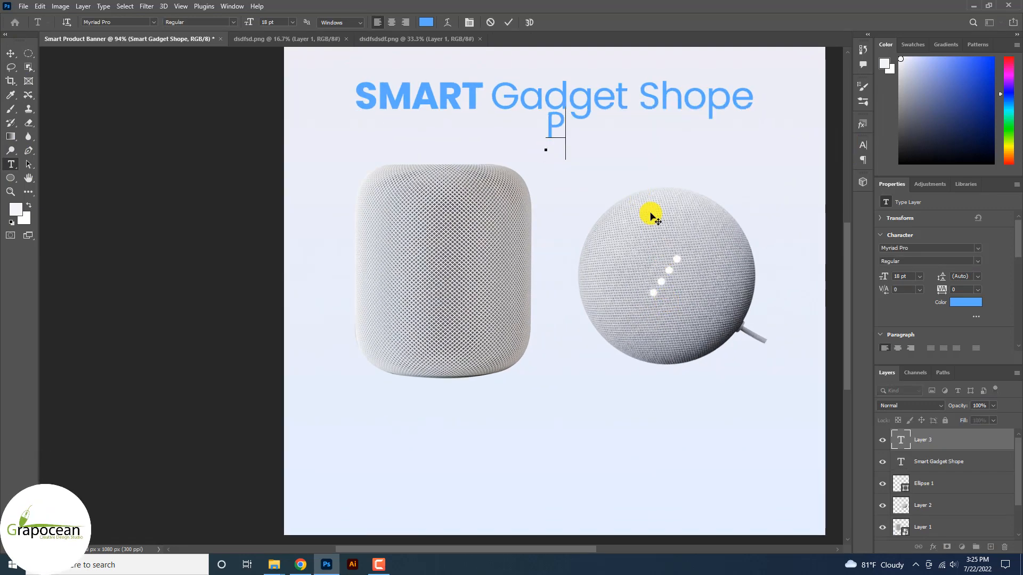
text(Power in)
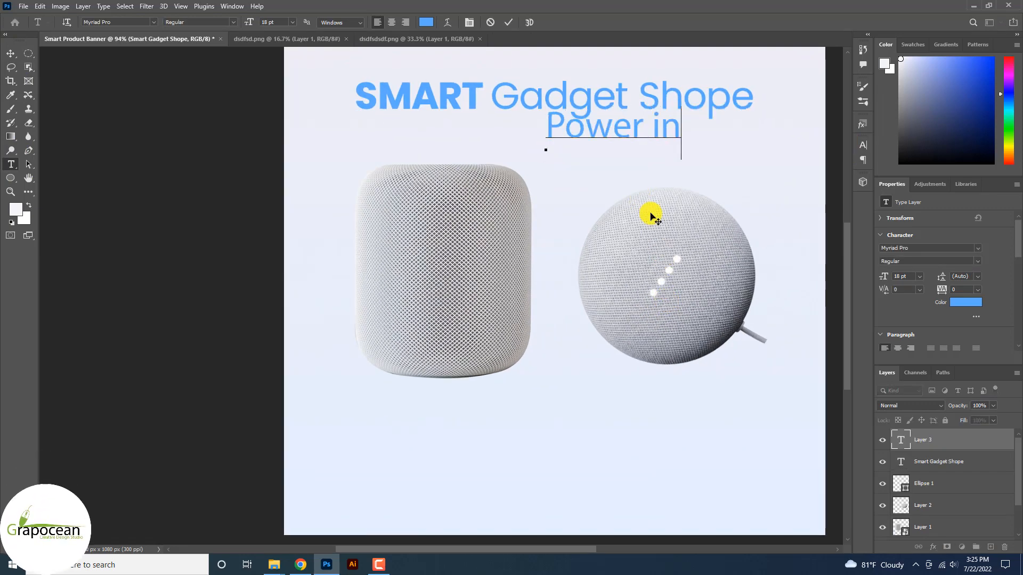
text( smart l)
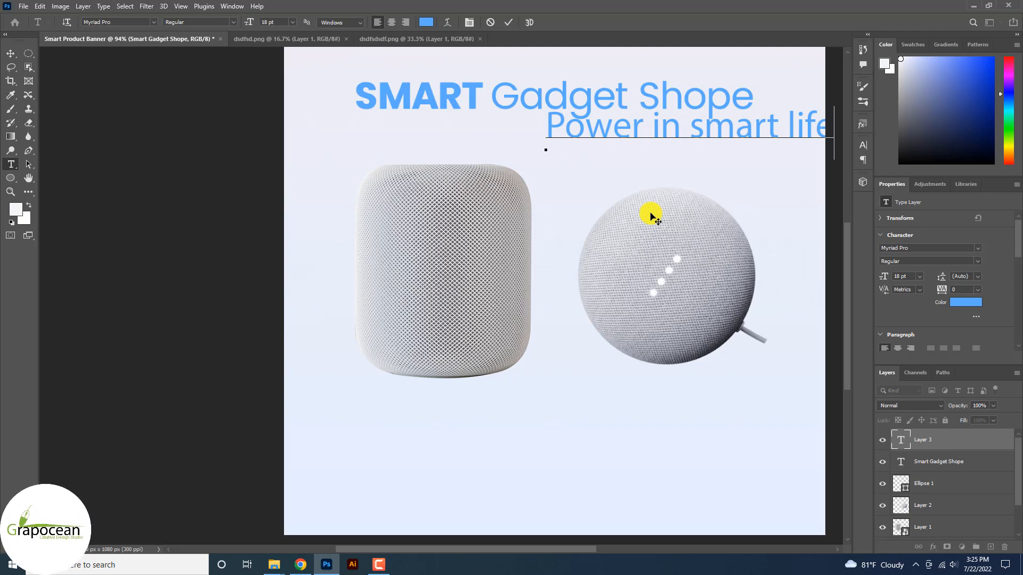
text(ife)
key(ctrl+a)
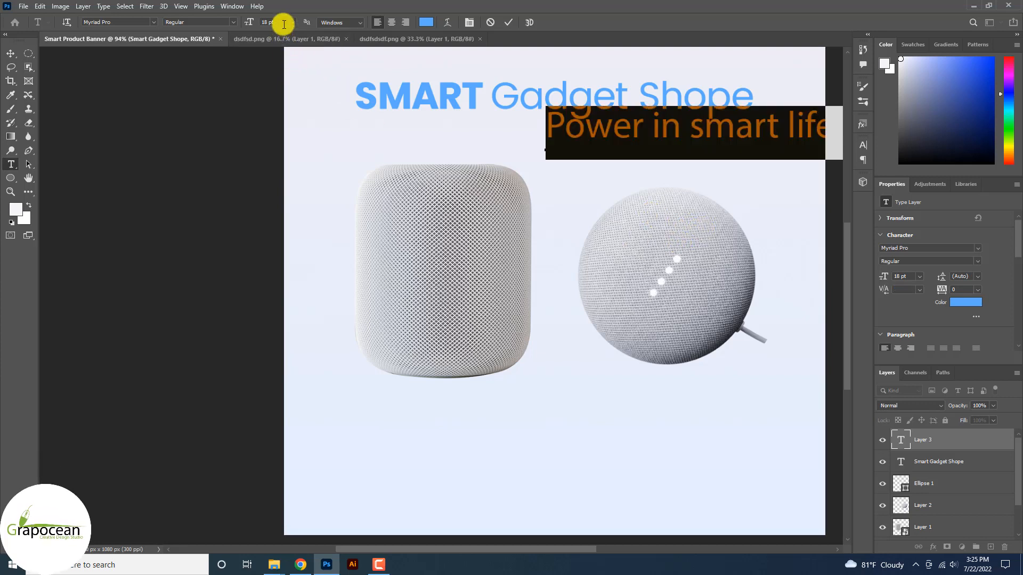
Give the tagline Optical kerning and a 10 pt size.
click(863, 146)
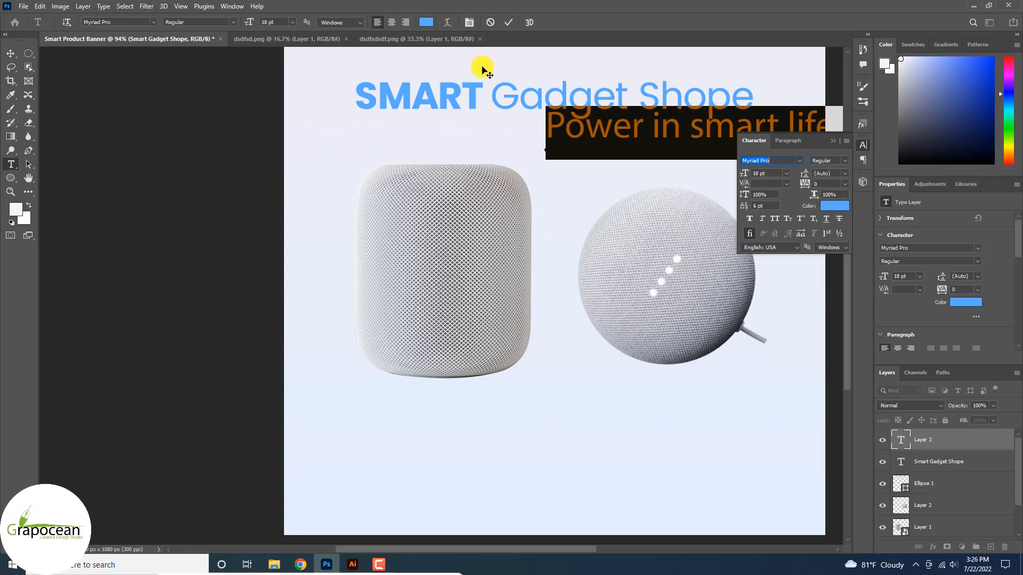
click(509, 22)
scroll(600, 130, right, 1)
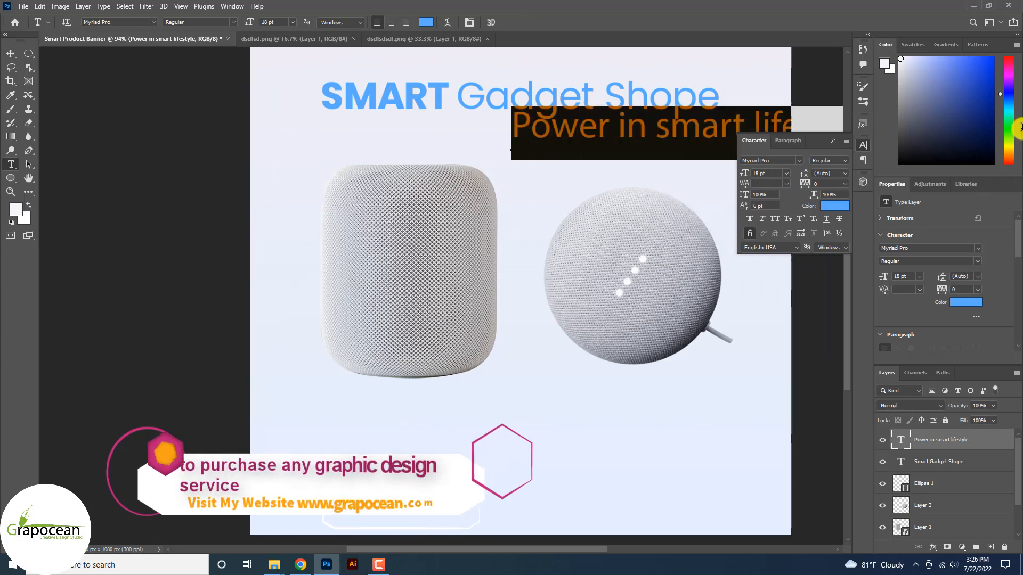
drag(1021, 128, 1022, 128)
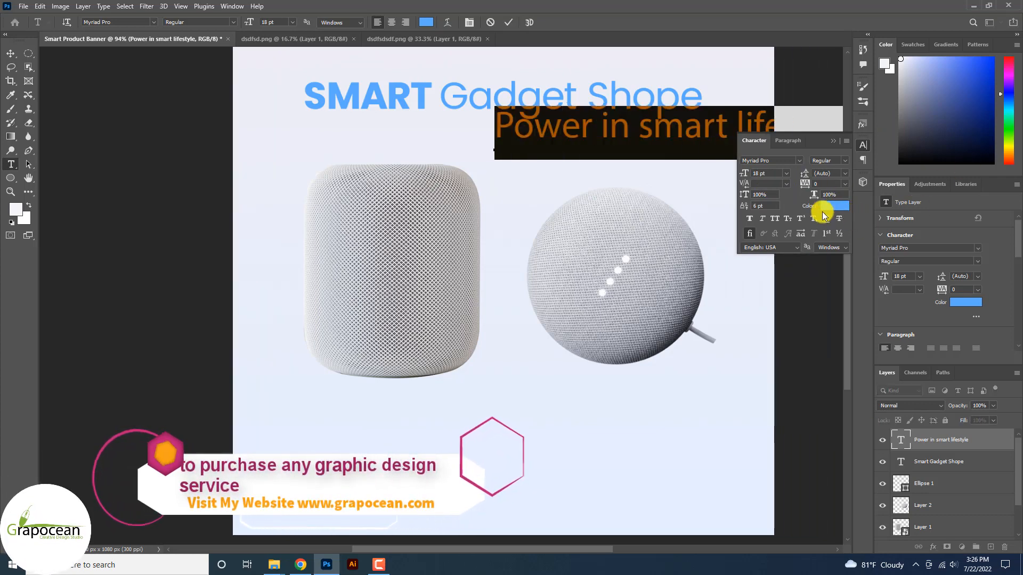
click(786, 184)
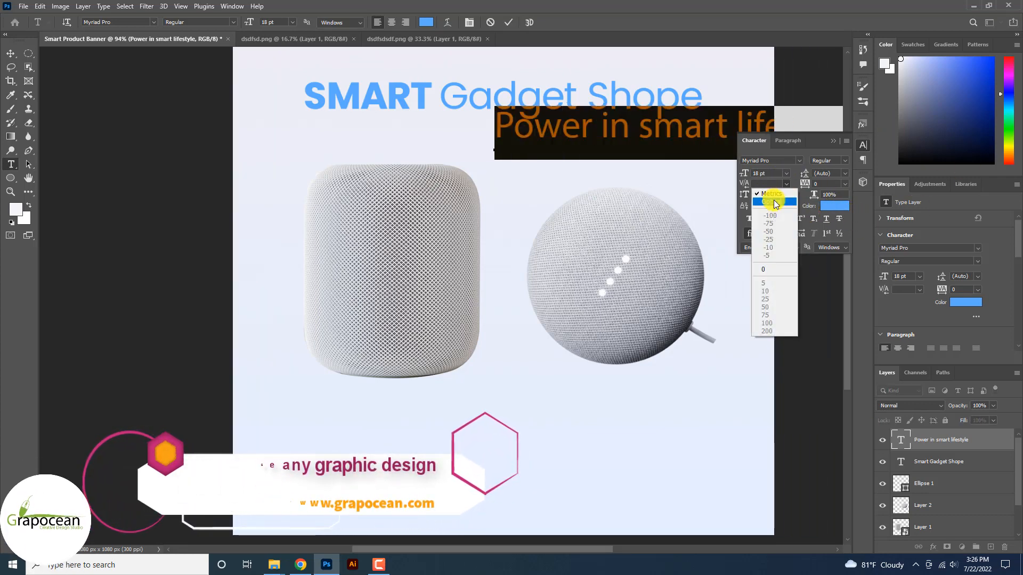
click(774, 202)
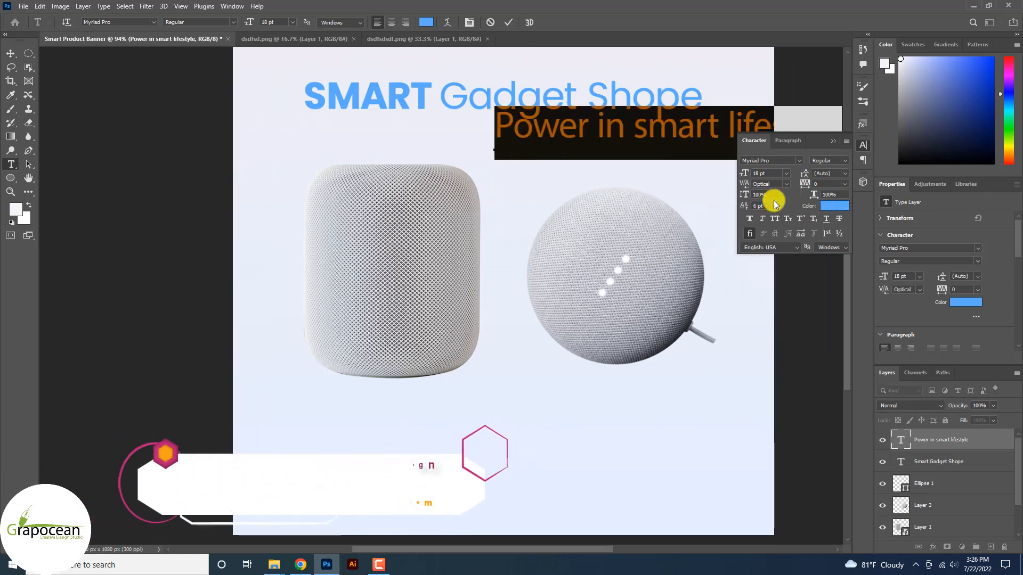
click(270, 20)
click(293, 21)
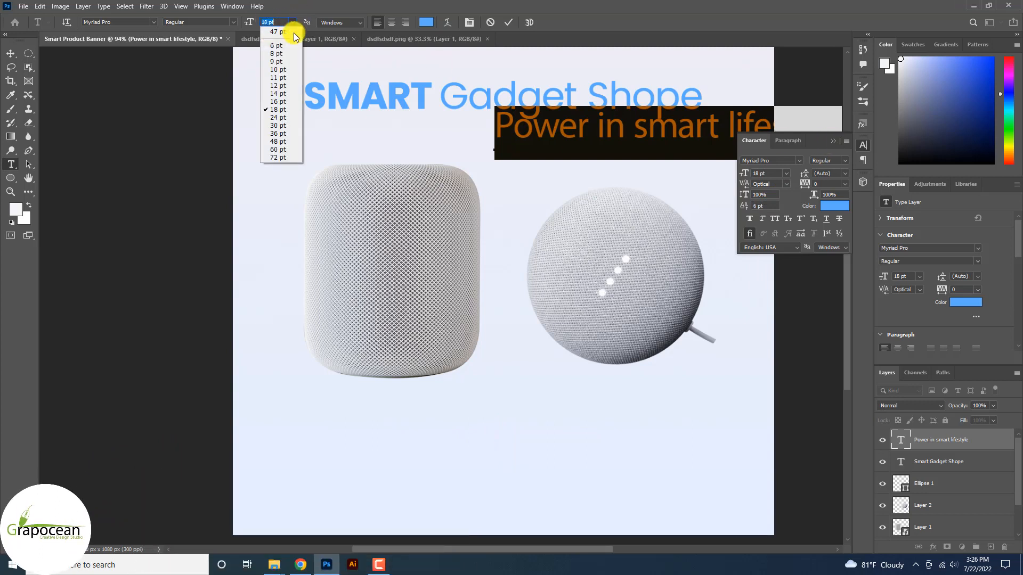
click(293, 69)
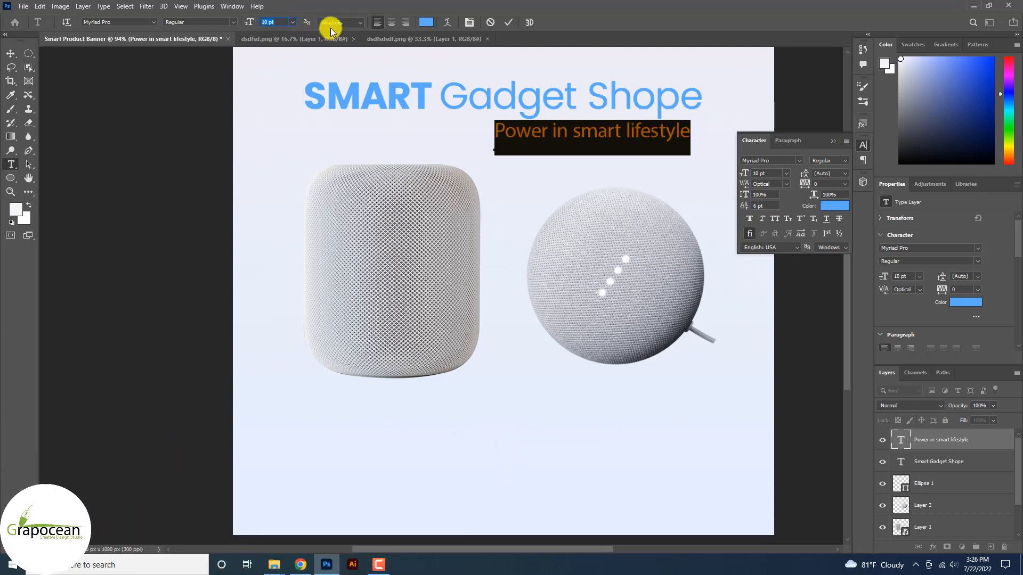
Set the tagline to Poppins Regular in dark grey #333333.
click(153, 22)
drag(304, 318, 298, 61)
click(231, 67)
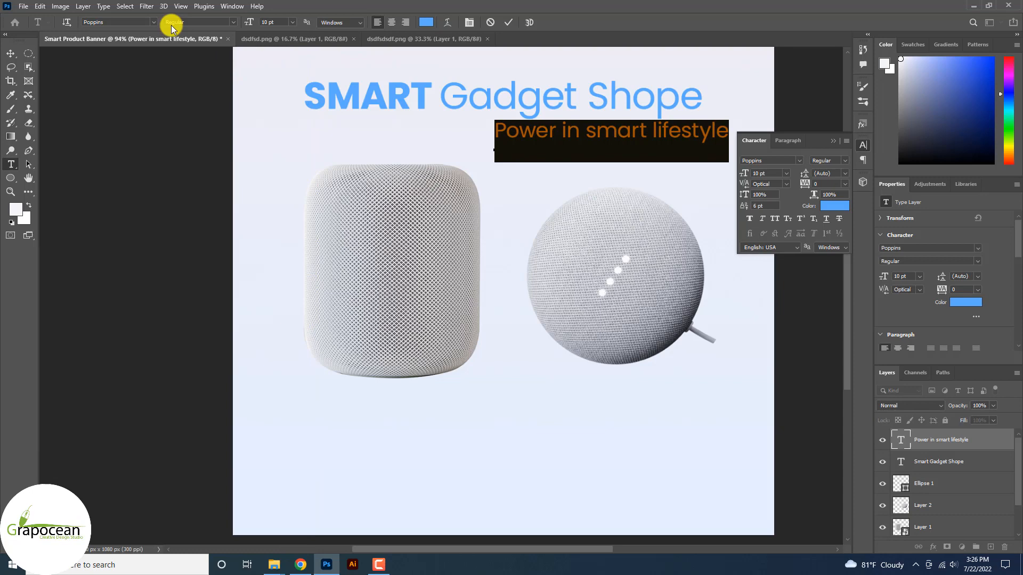
click(233, 22)
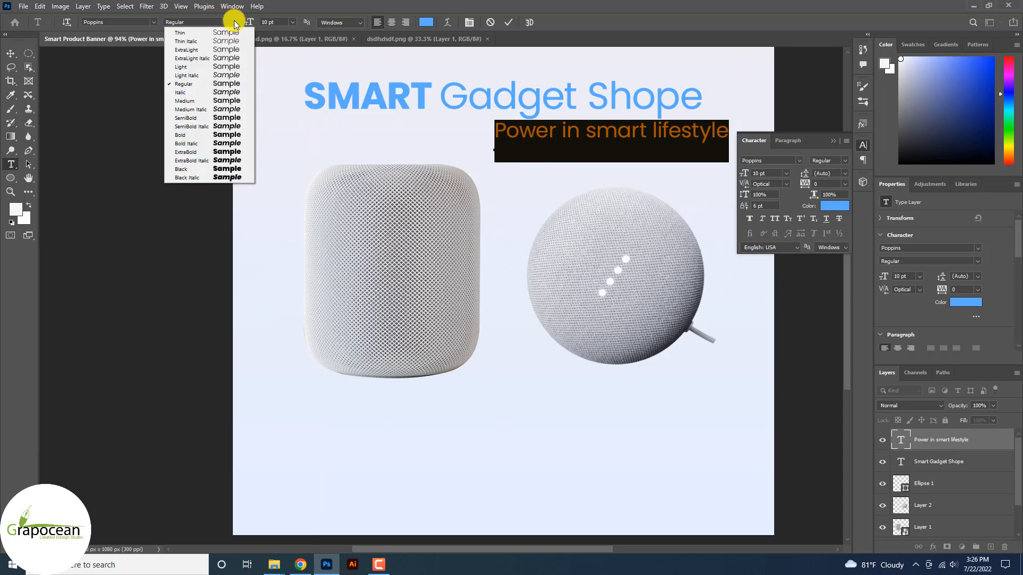
click(216, 49)
click(426, 22)
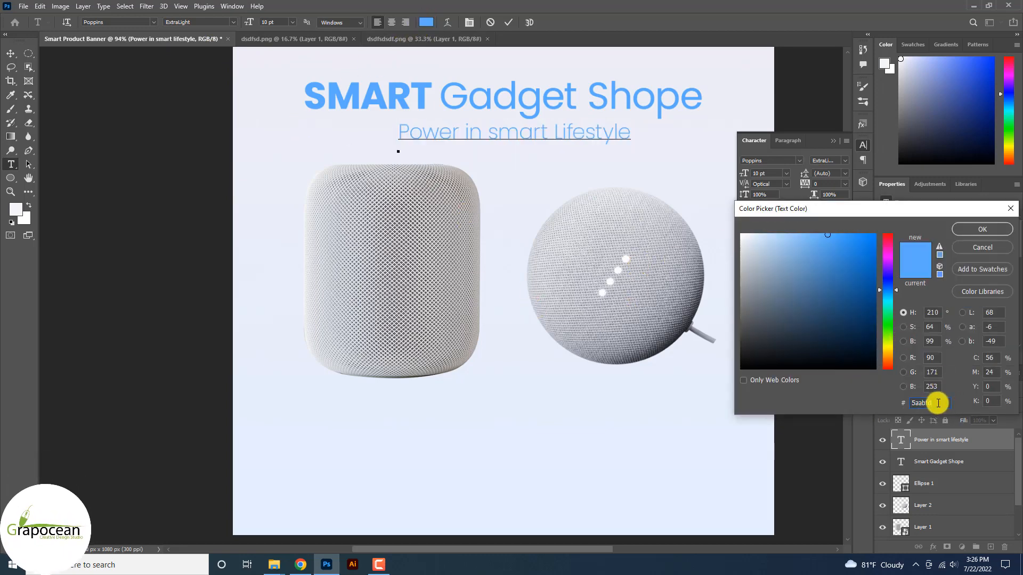
text(333333)
click(982, 229)
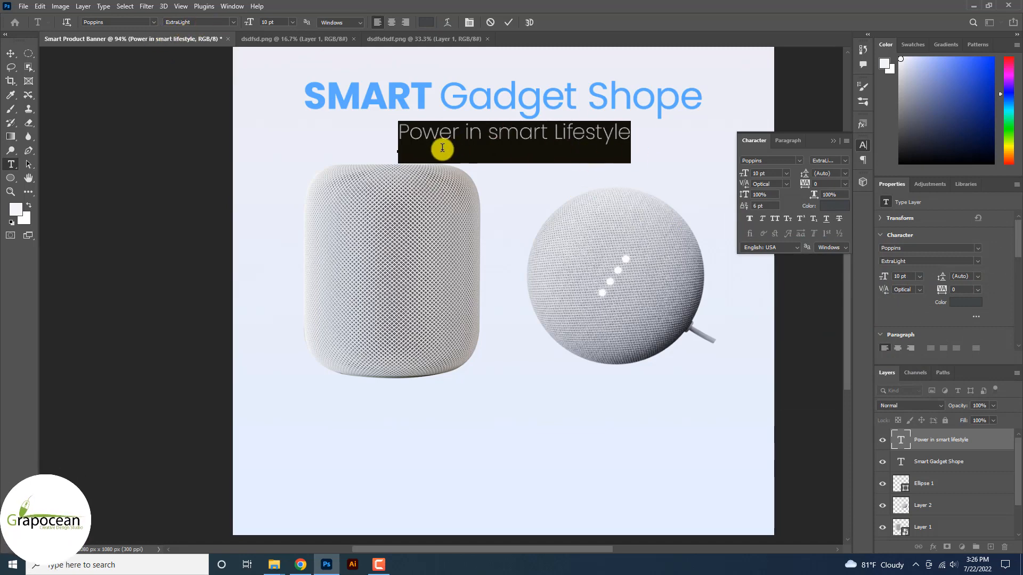
click(230, 22)
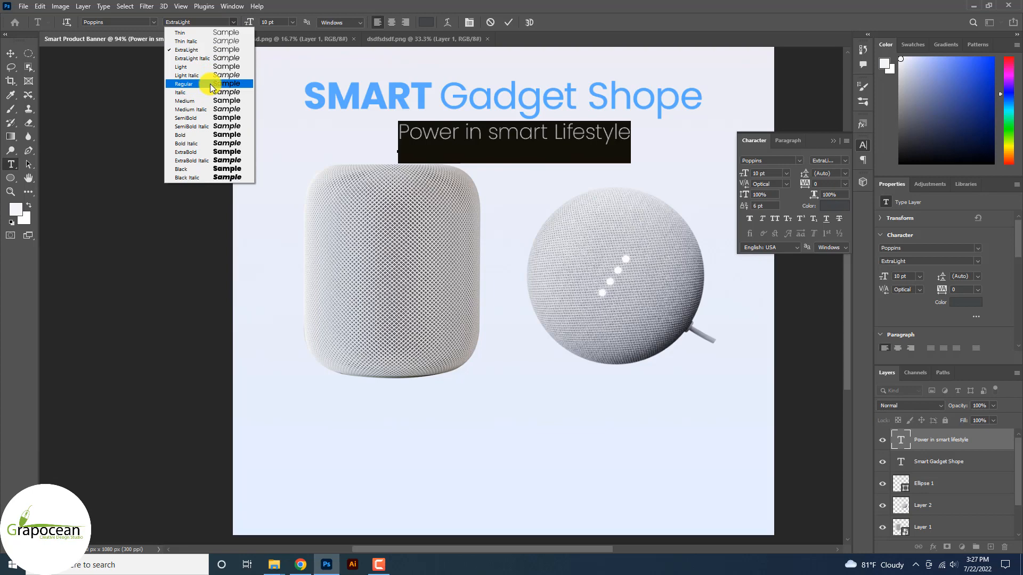
click(212, 85)
click(9, 52)
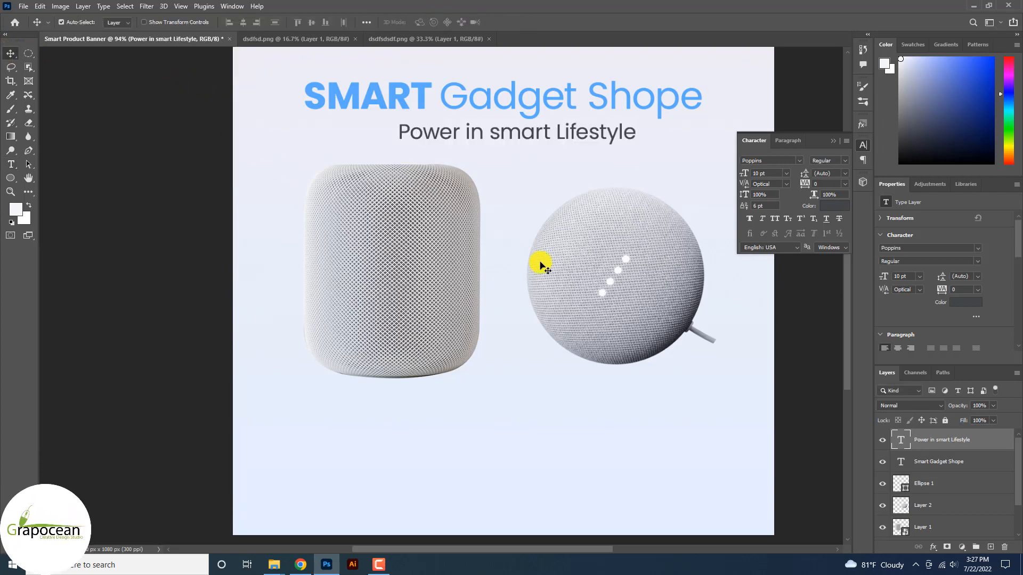
scroll(546, 214, down, 2)
Draw a large circle over the right of the banner and fill it with blue.
right_click(10, 178)
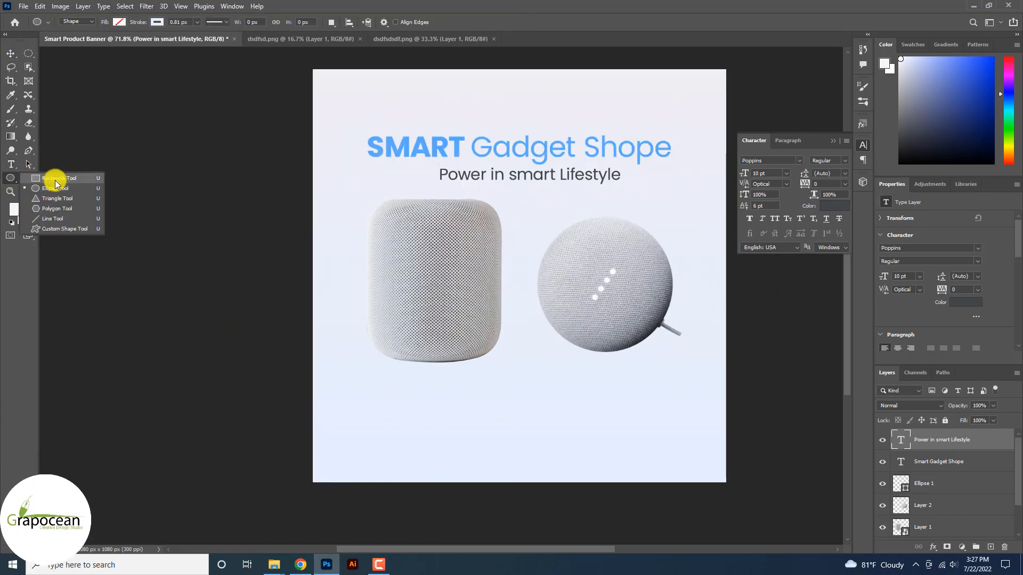
click(59, 187)
scroll(507, 289, down, 2)
drag(442, 135, 702, 389)
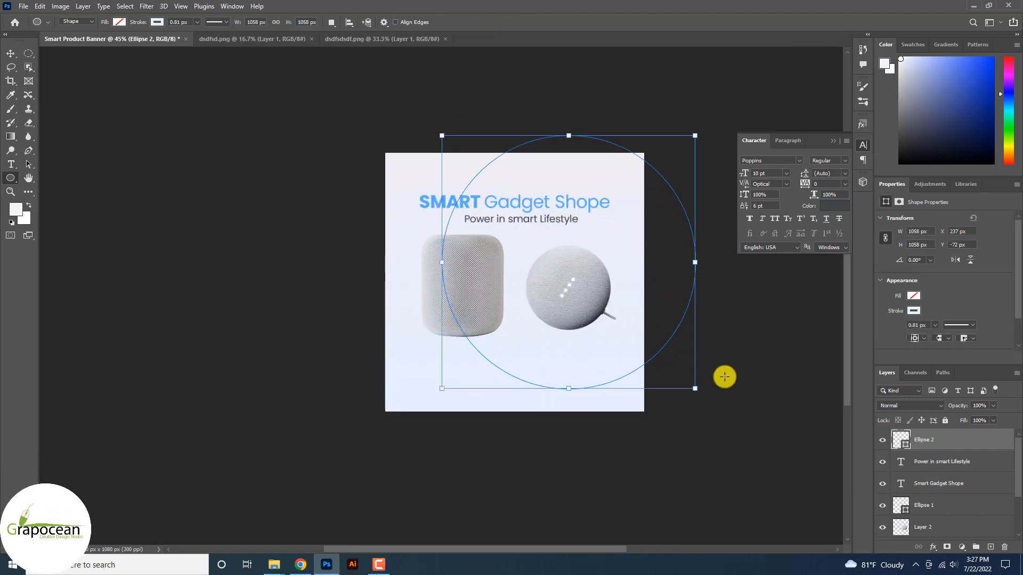
click(156, 23)
click(119, 22)
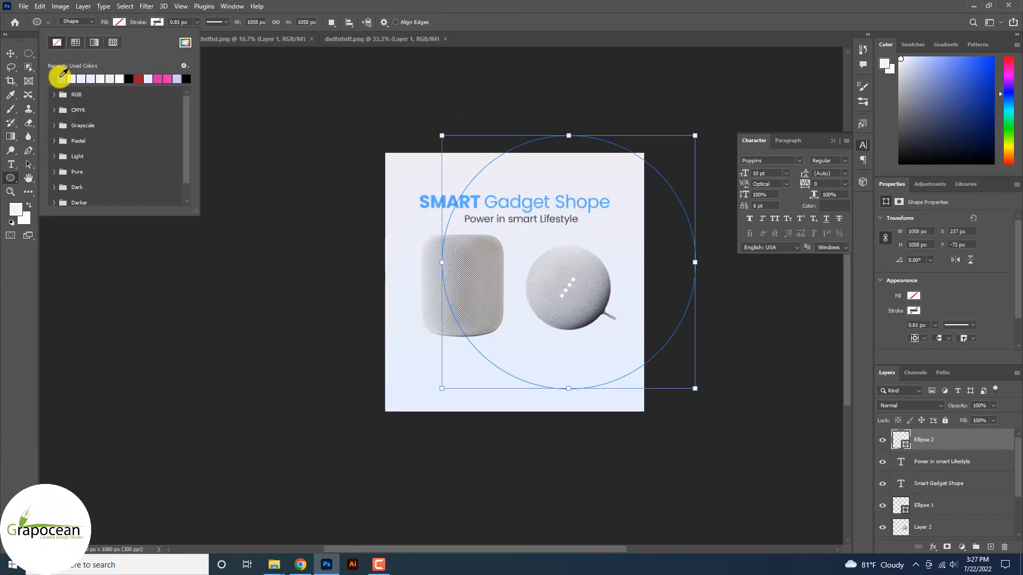
click(60, 78)
Send the blue circle back behind the tagline and speakers.
click(11, 53)
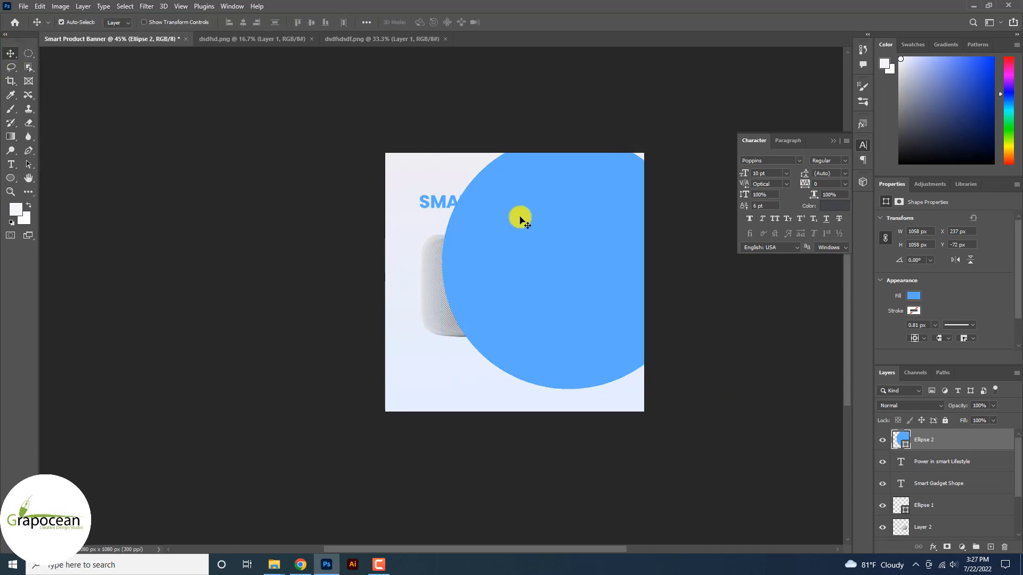
key(ctrl+bracketleft)
key(ctrl+bracketleft)
key(ctrl+bracketleft)
key(ctrl+bracketleft)
key(ctrl+bracketleft)
key(ctrl+bracketleft)
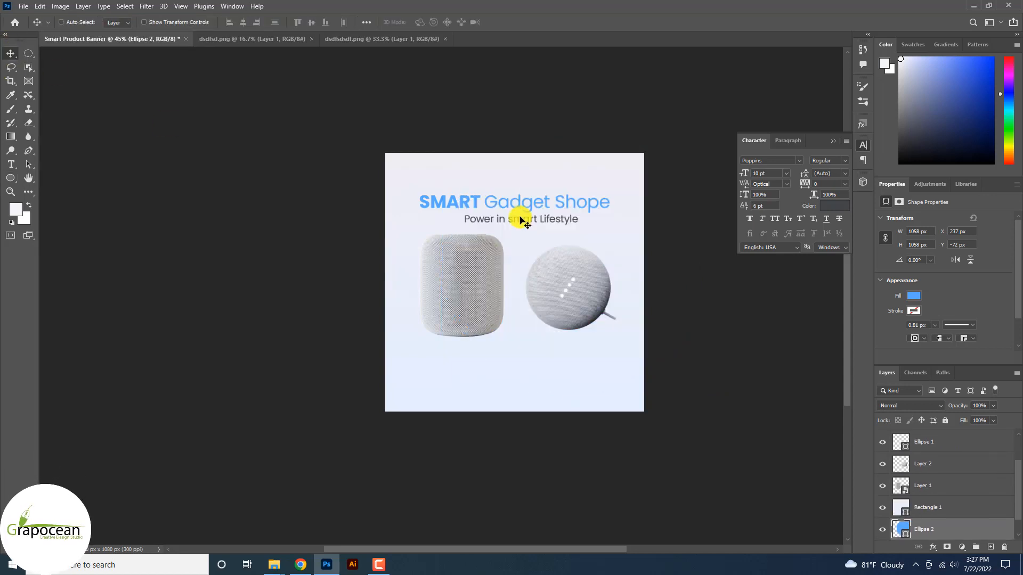
key(ctrl+bracketright)
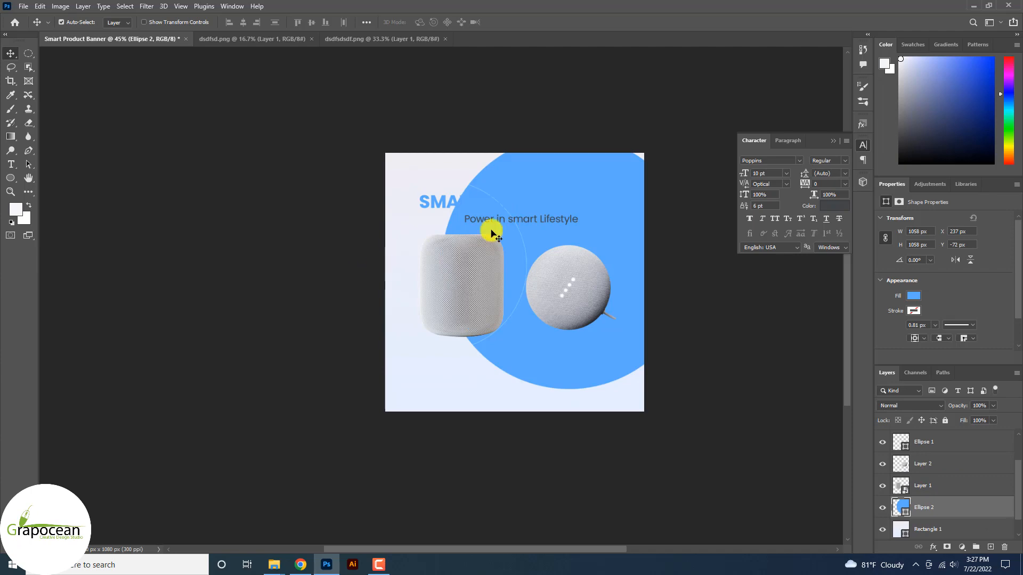
click(671, 163)
scroll(575, 178, up, 4)
scroll(381, 214, up, 3)
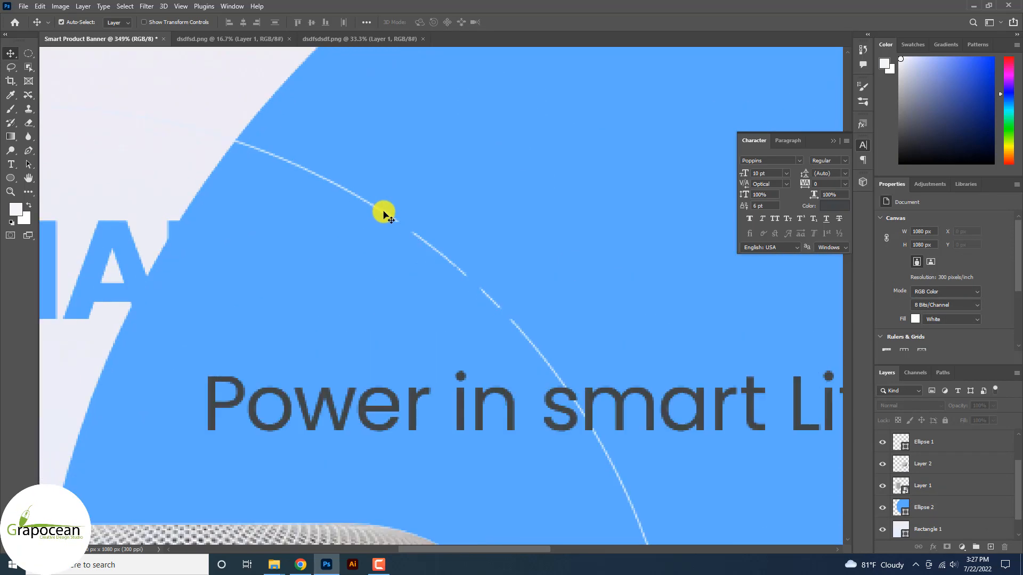
Delete the old outline ellipse and move the blue circle down toward the bottom corner.
click(383, 213)
key(Delete)
scroll(561, 277, down, 3)
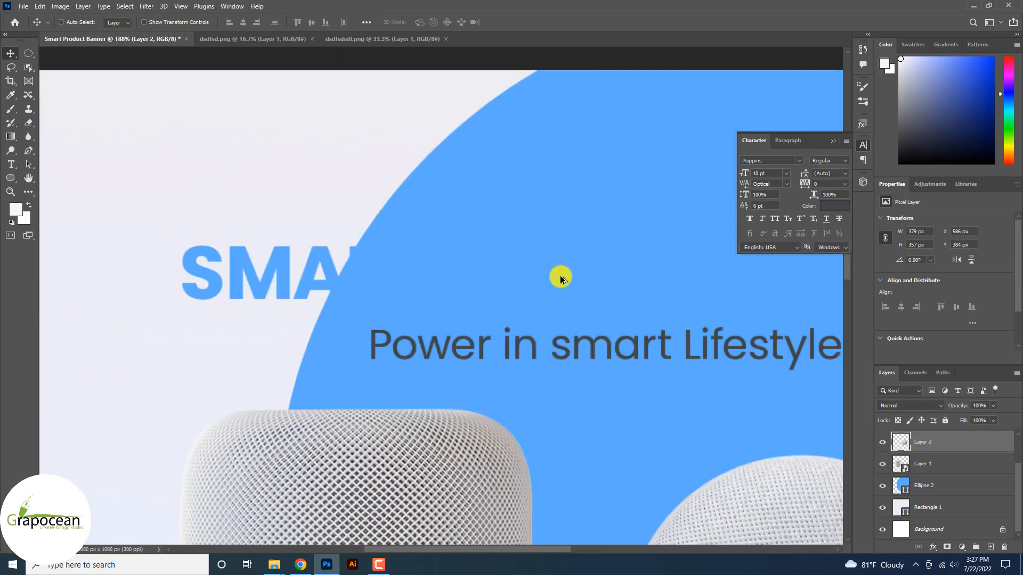
scroll(560, 277, down, 7)
drag(619, 306, 654, 368)
scroll(661, 385, up, 2)
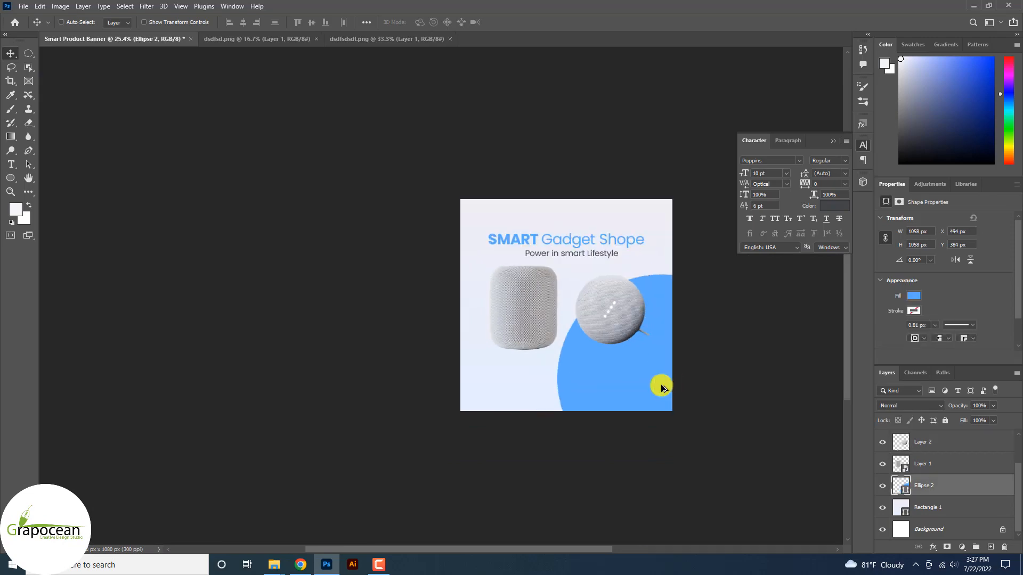
scroll(639, 384, up, 3)
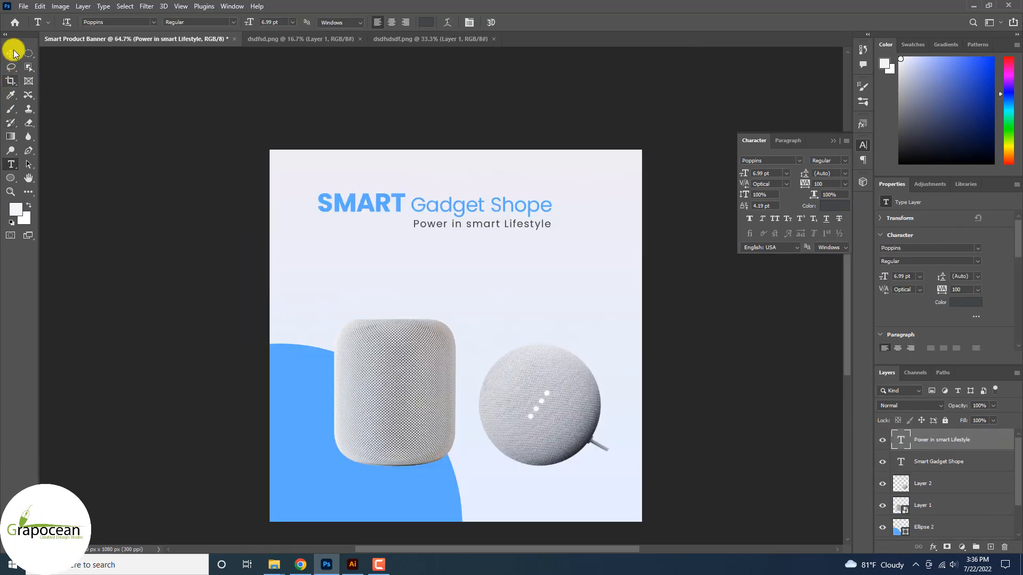
click(10, 53)
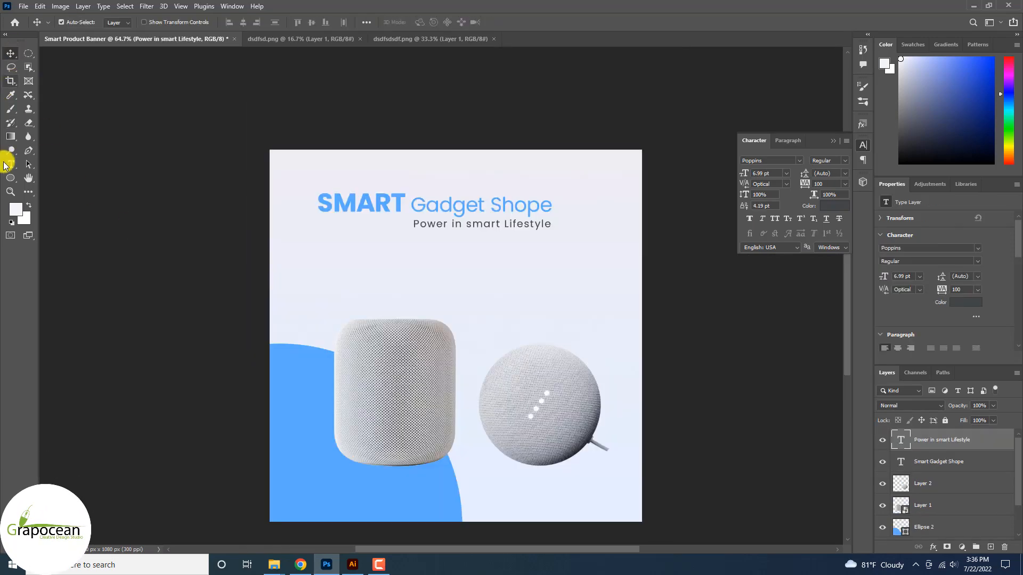
Paste the feature list below the tagline at 6 pt with 10 pt leading.
click(6, 165)
click(352, 258)
key(ctrl+v)
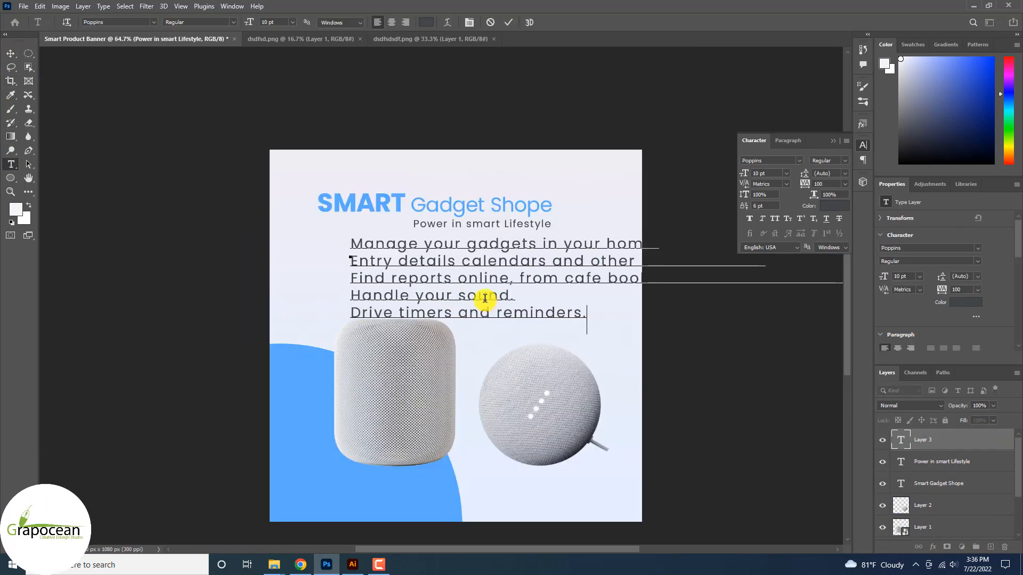
key(ctrl+a)
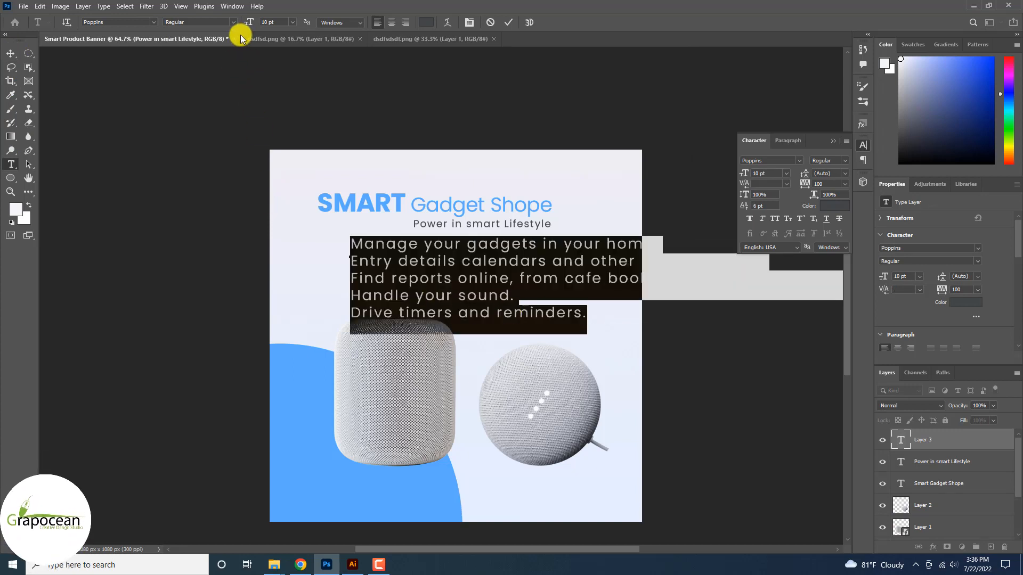
drag(251, 26, 249, 27)
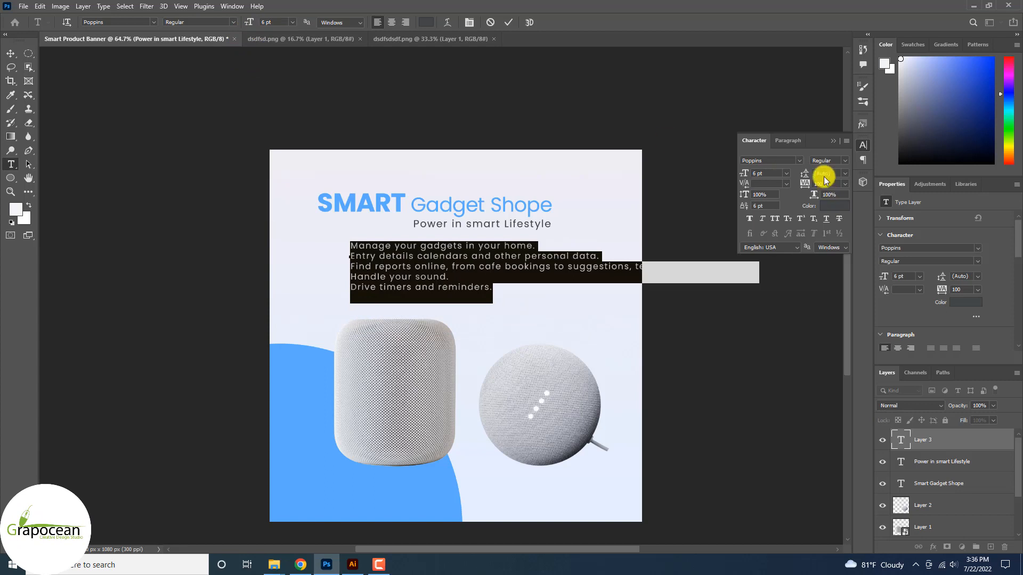
drag(805, 173, 808, 178)
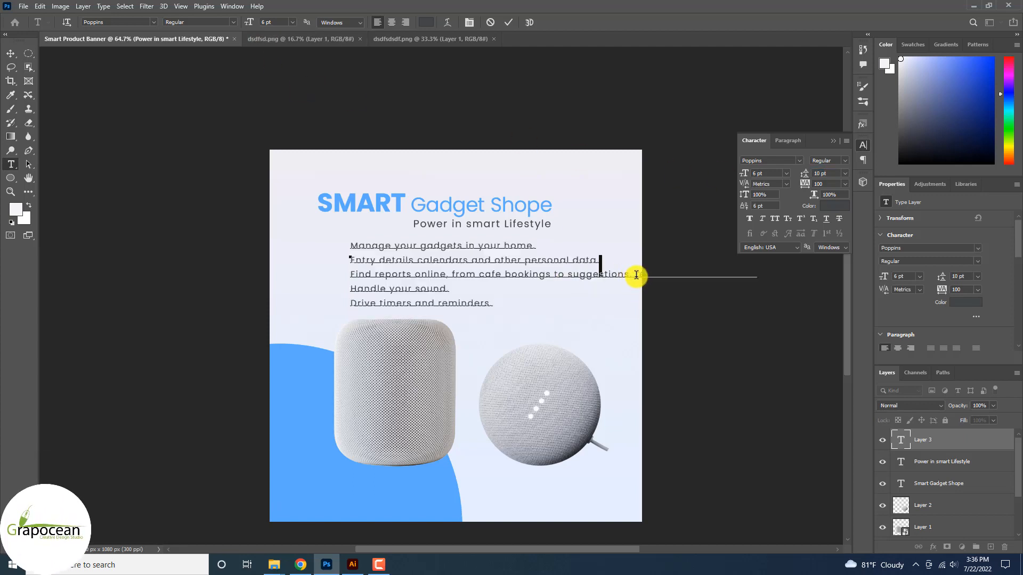
Put 'temperature, and news.' on its own line after 'suggestions,'.
key(shift+Home)
click(491, 276)
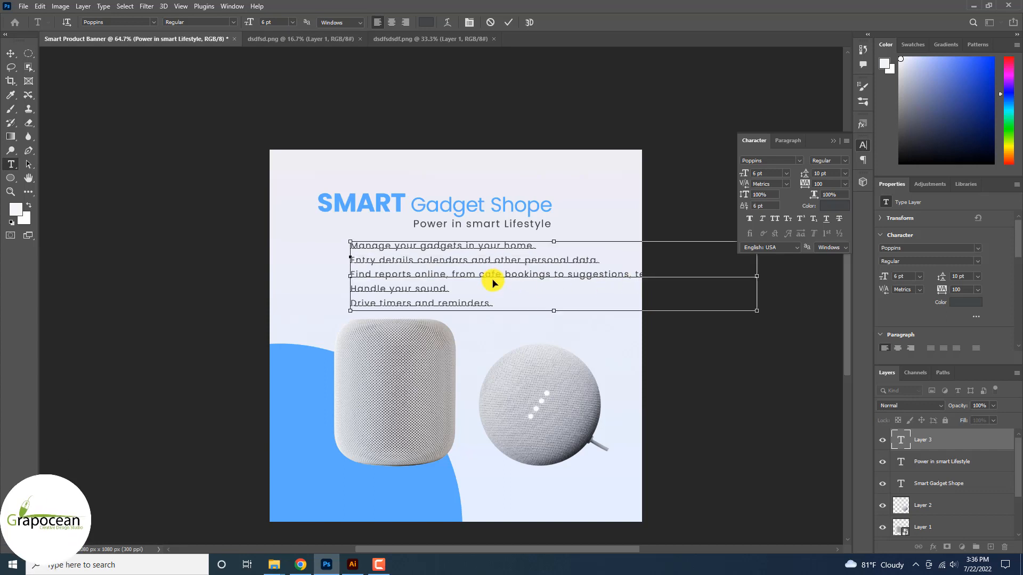
key(ctrl+a)
click(635, 275)
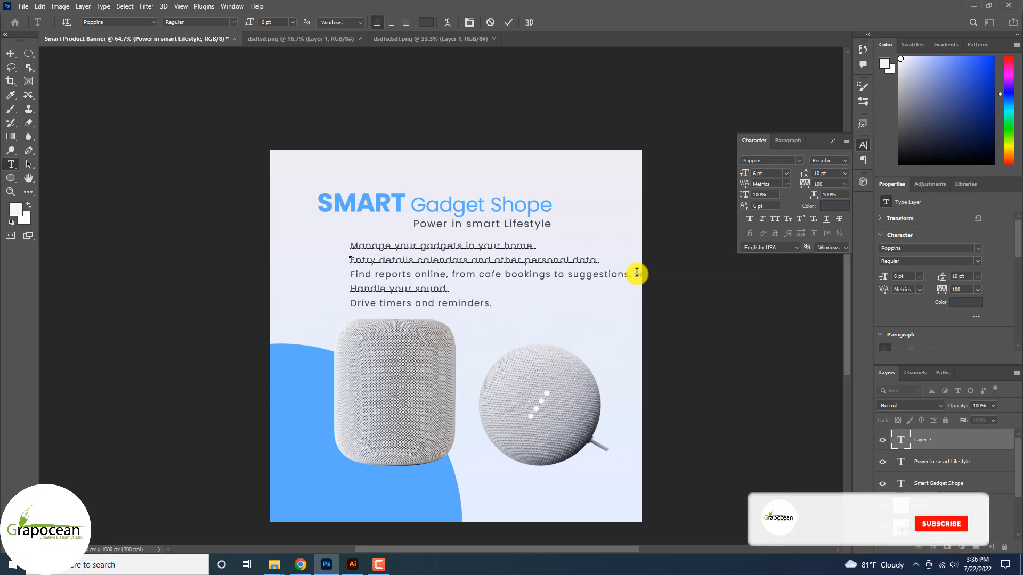
text(, temperature, and news.)
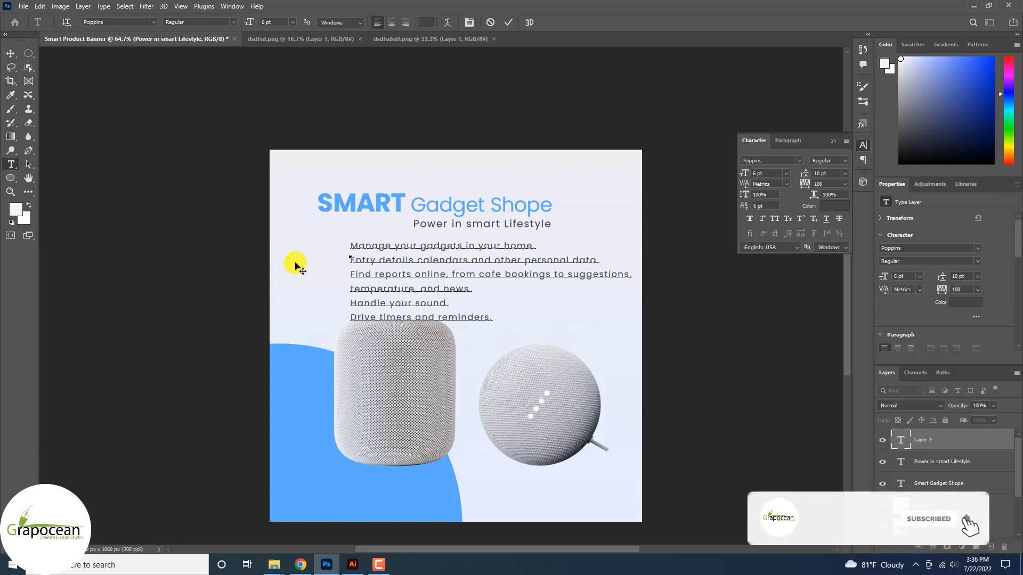
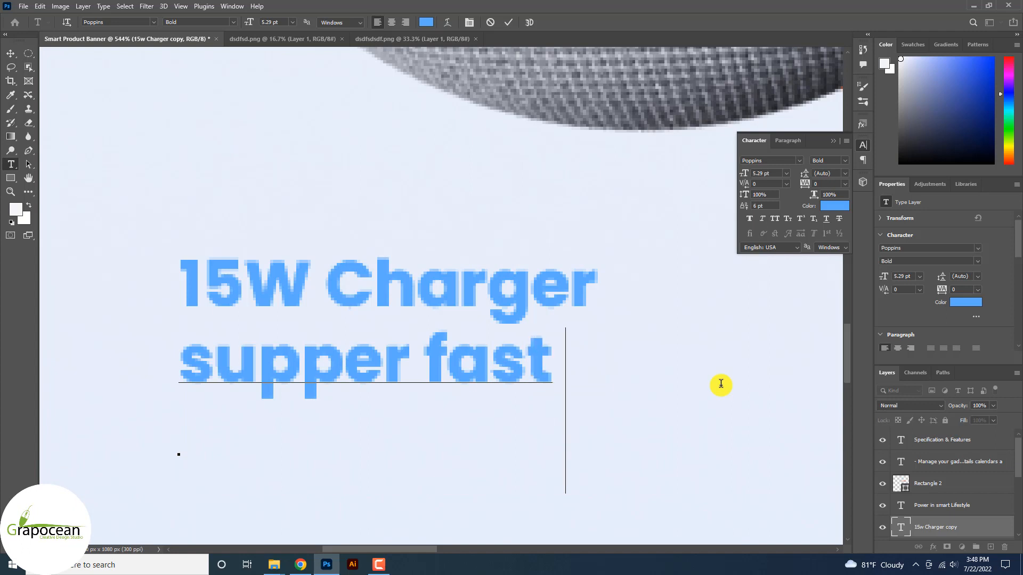
Add ' support' after 'supper fast' on the second line and select the line.
text(su)
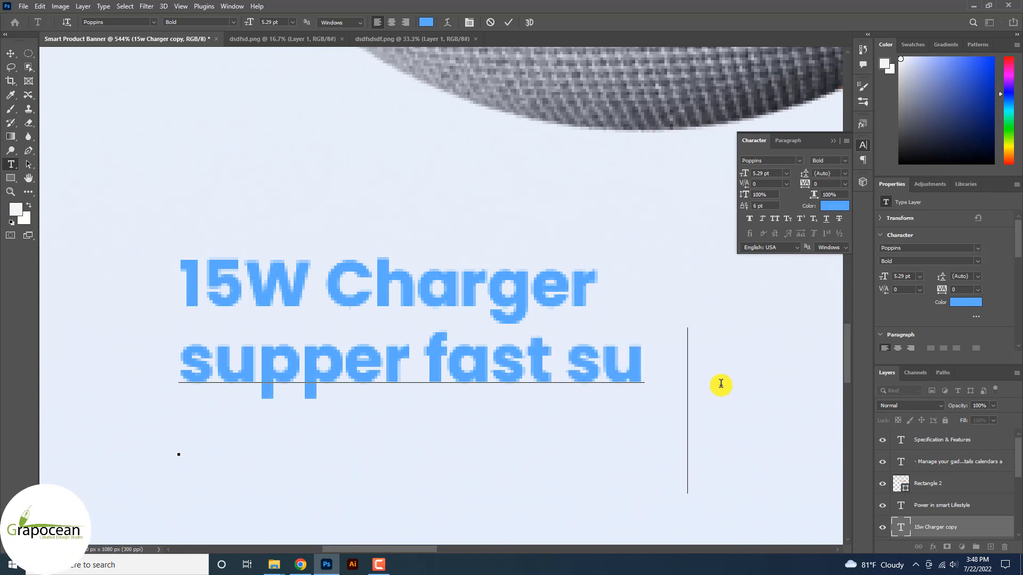
text(pport)
key(shift+Home)
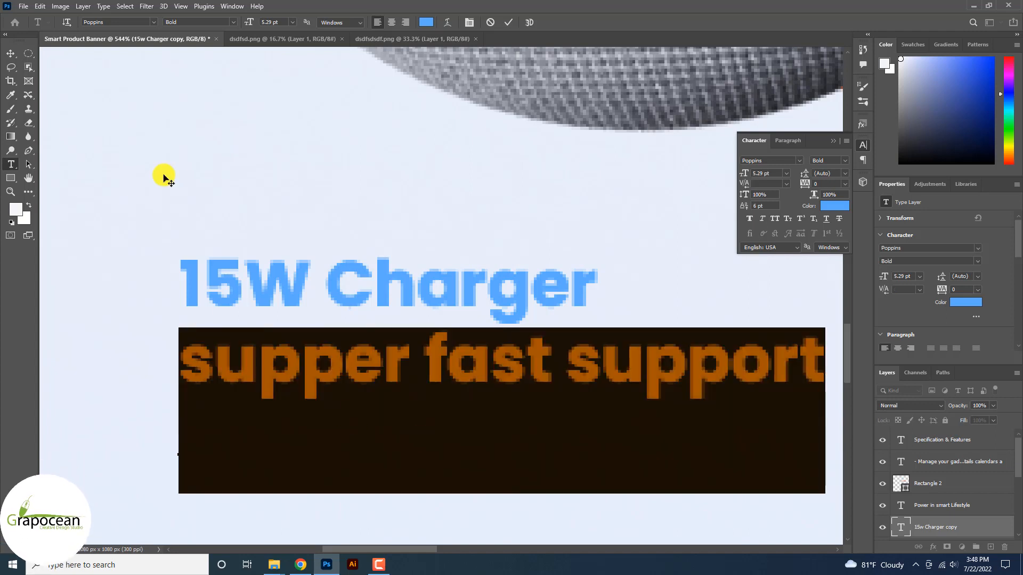
Set the second line to Regular weight at 3 pt.
click(233, 22)
click(233, 23)
click(201, 84)
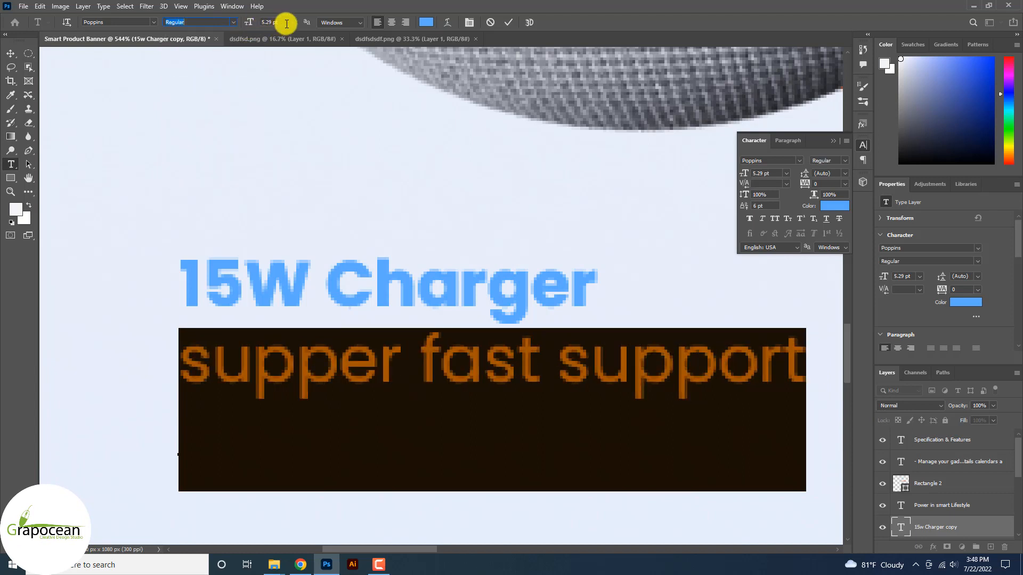
click(292, 22)
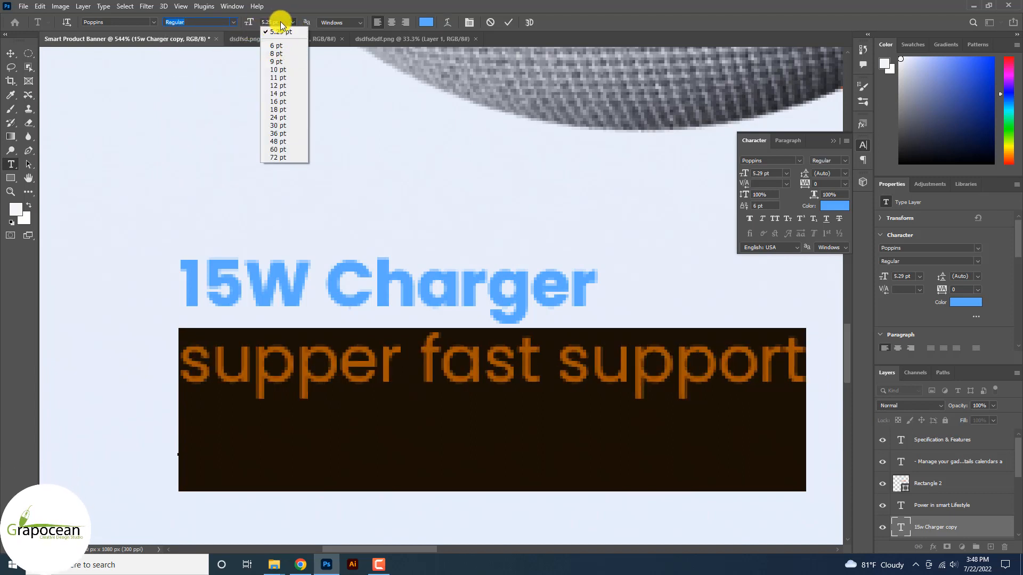
click(280, 26)
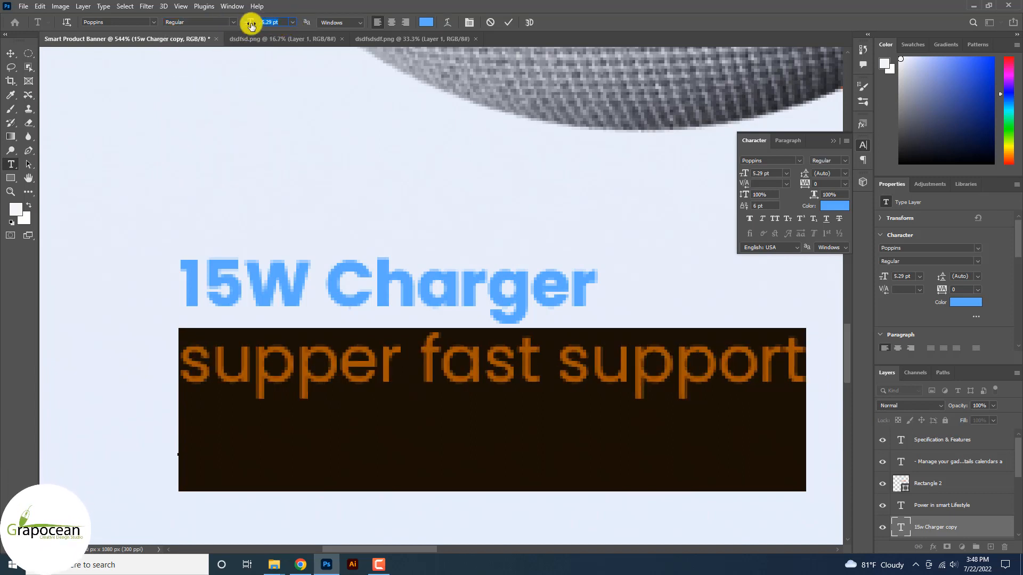
text(3)
key(Return)
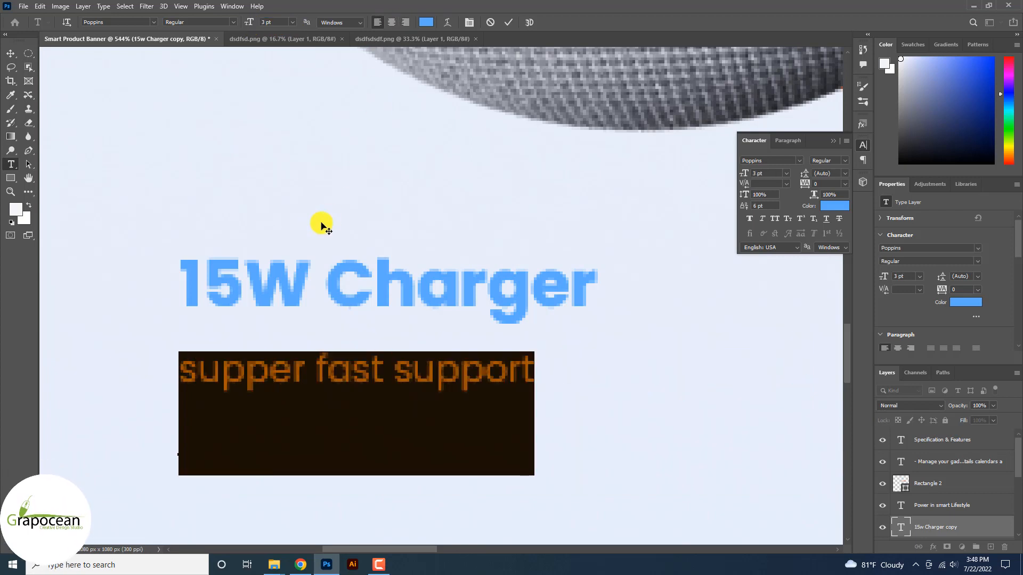
Capitalise the line to 'Supper Fast Support' and commit it.
click(197, 369)
key(BackSpace)
text(S)
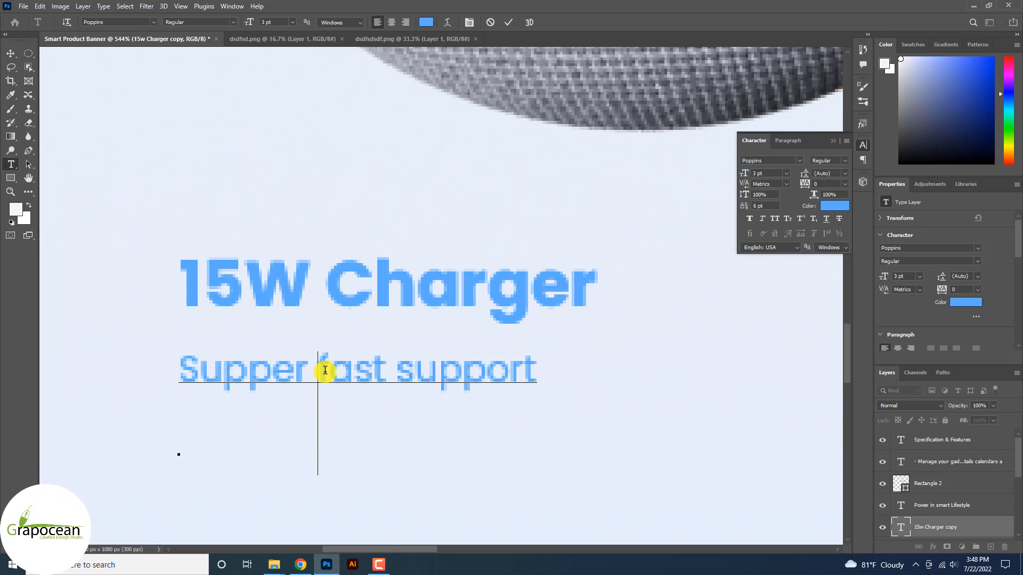
click(330, 370)
key(BackSpace)
text(F)
click(423, 373)
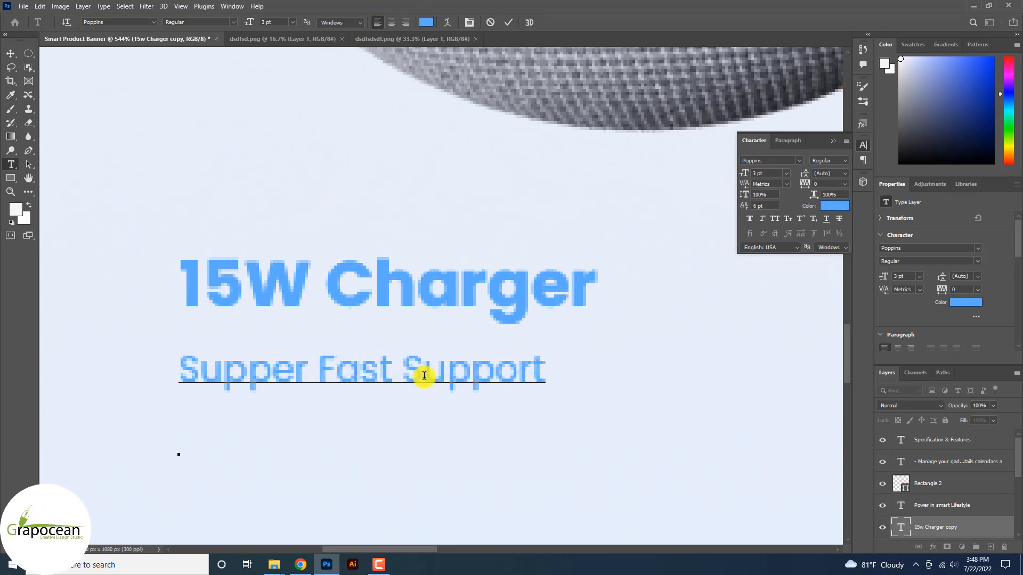
click(16, 54)
Select the 15W Charger heading text for editing.
scroll(411, 354, down, 5)
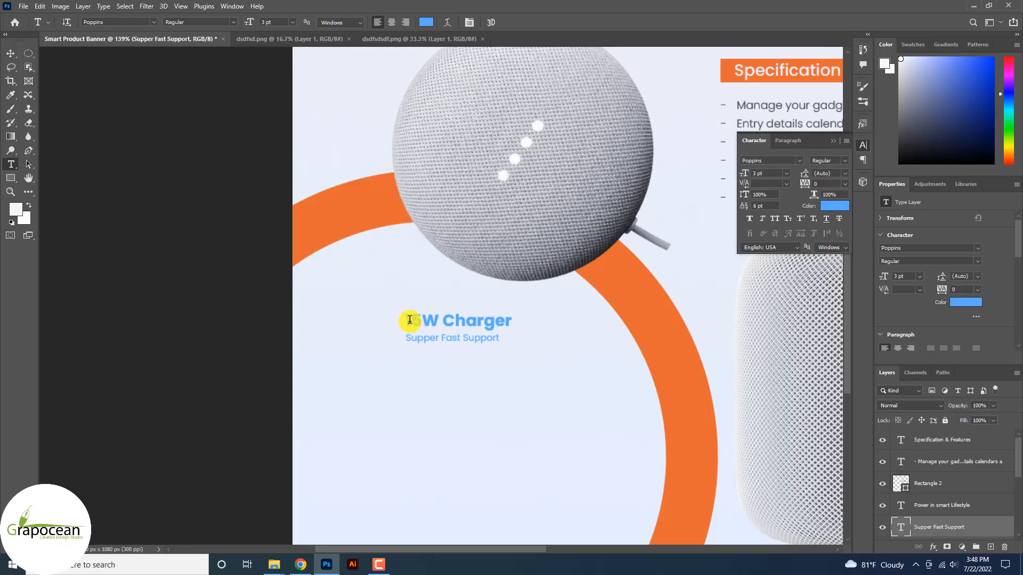
double_click(427, 319)
drag(427, 319, 434, 346)
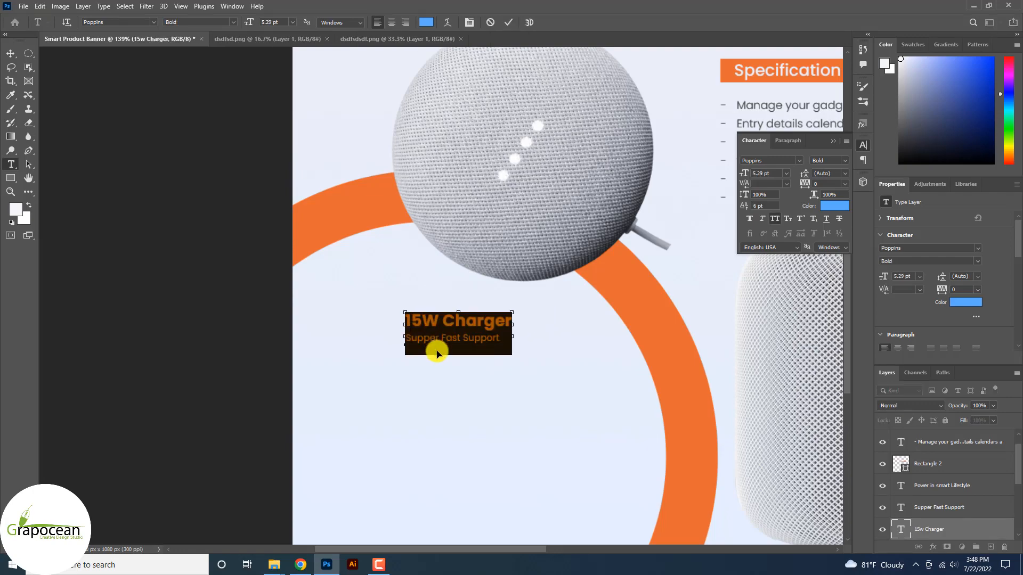
Recolour the 15W Charger heading dark grey (#4d5153), sampled from the tagline.
scroll(483, 183, down, 4)
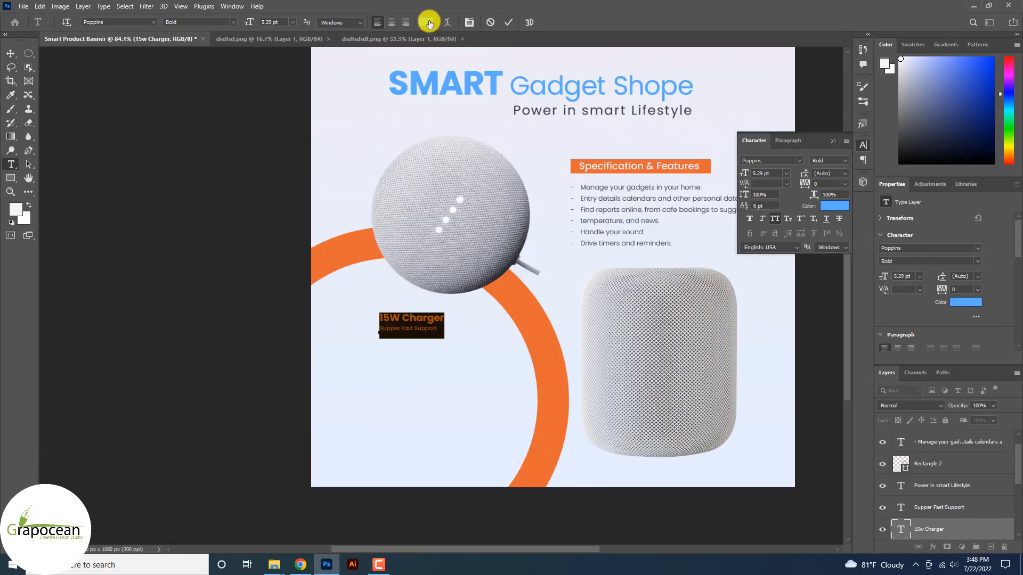
scroll(538, 88, up, 5)
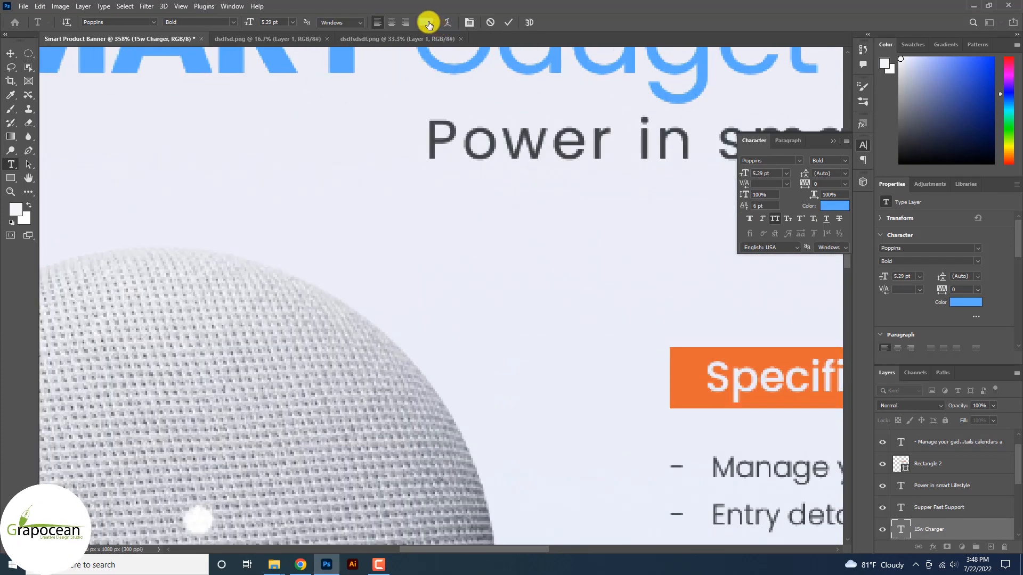
click(426, 22)
click(436, 124)
click(959, 231)
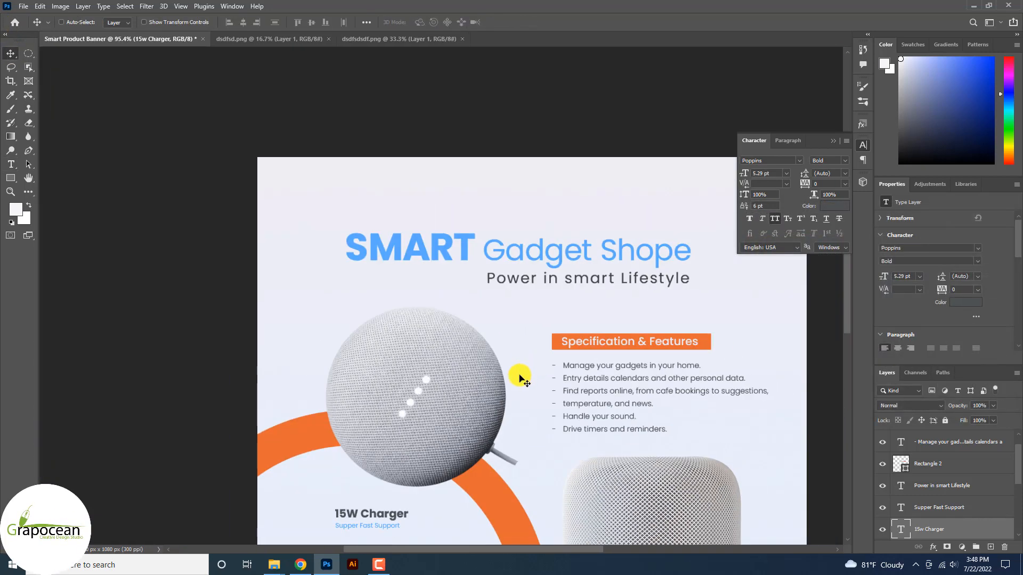
scroll(363, 457, down, 3)
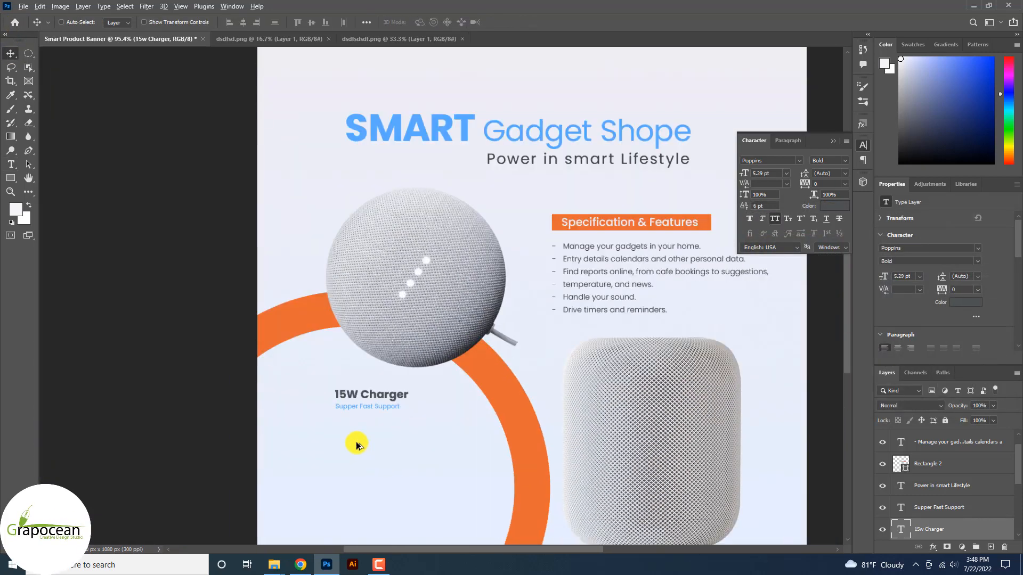
scroll(537, 427, up, 3)
Draw a rectangle around the 15W Charger label block.
scroll(545, 394, down, 2)
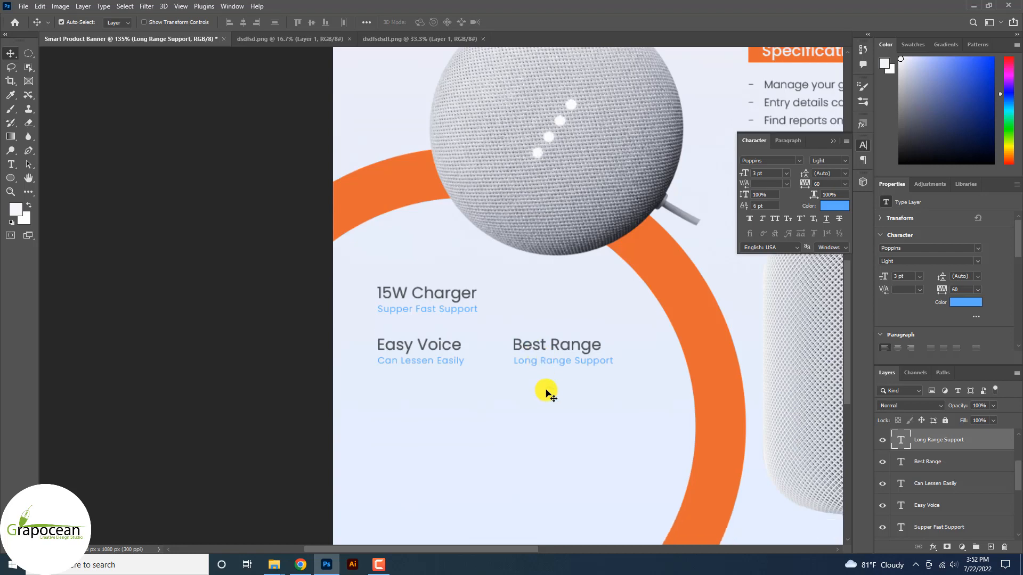
scroll(404, 301, up, 2)
scroll(404, 304, up, 3)
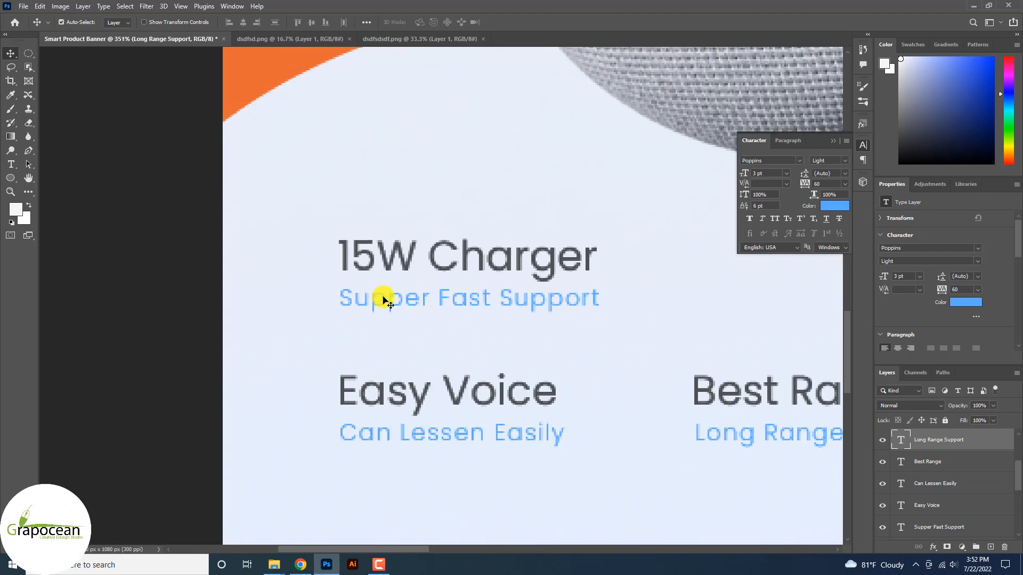
right_click(10, 178)
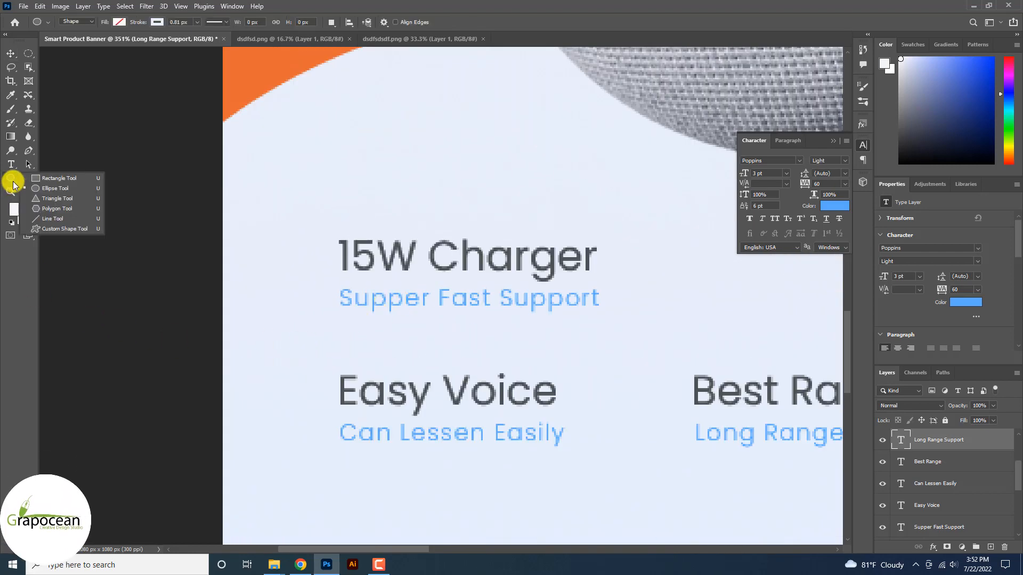
click(47, 177)
drag(590, 323, 614, 320)
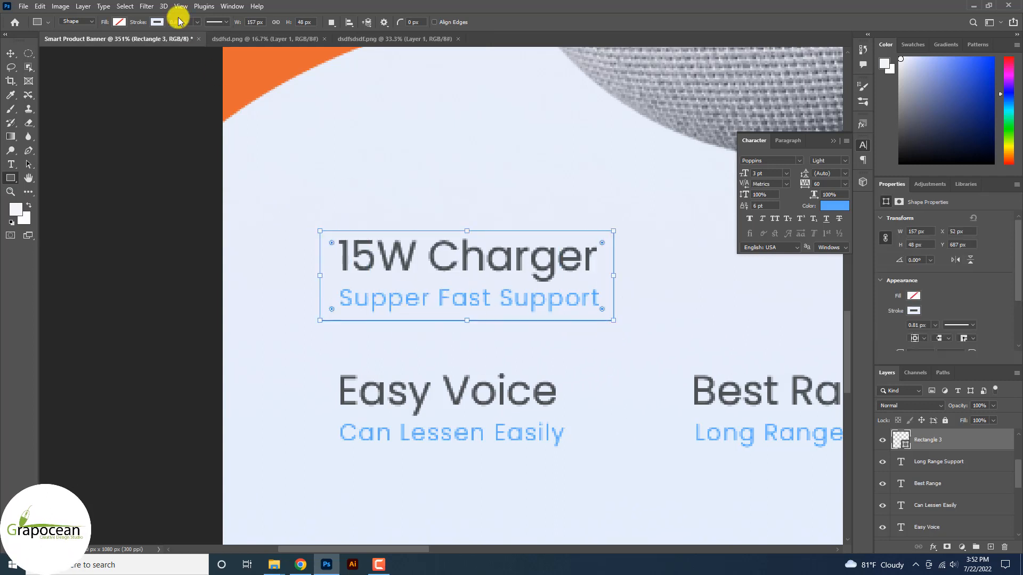
Give the rectangle a dark grey 0.15 px outline.
click(155, 23)
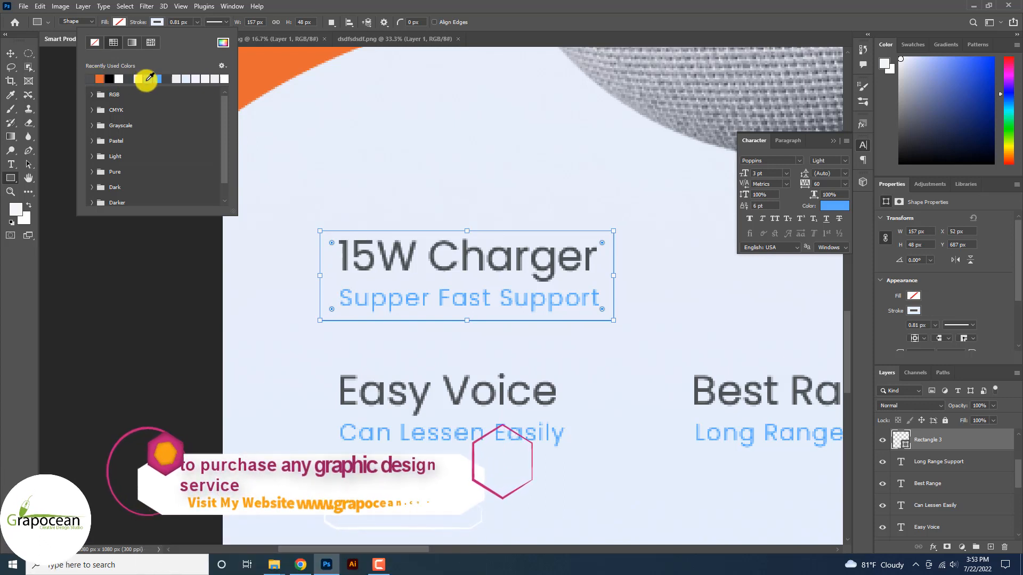
click(132, 81)
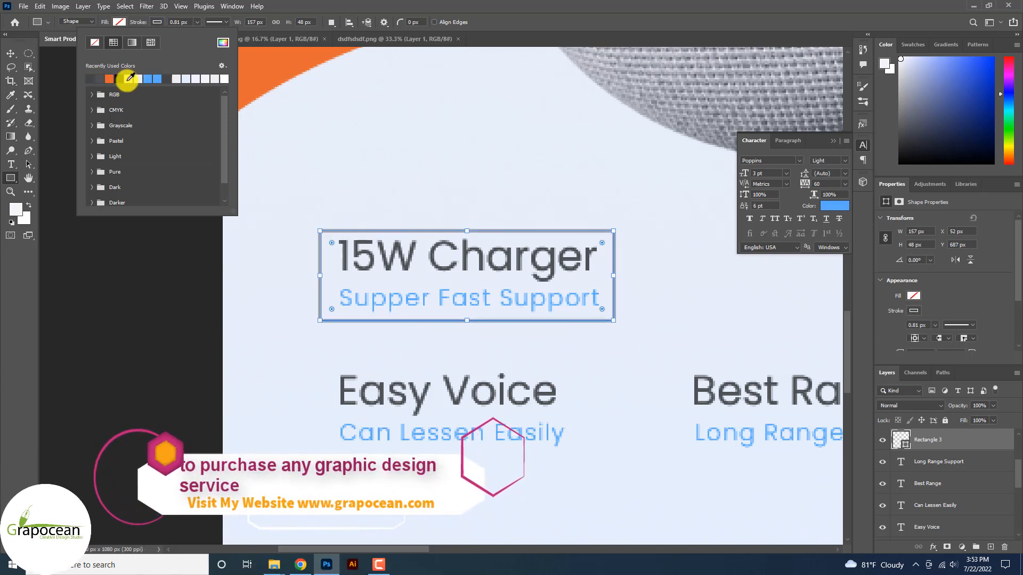
click(197, 22)
drag(197, 23, 193, 37)
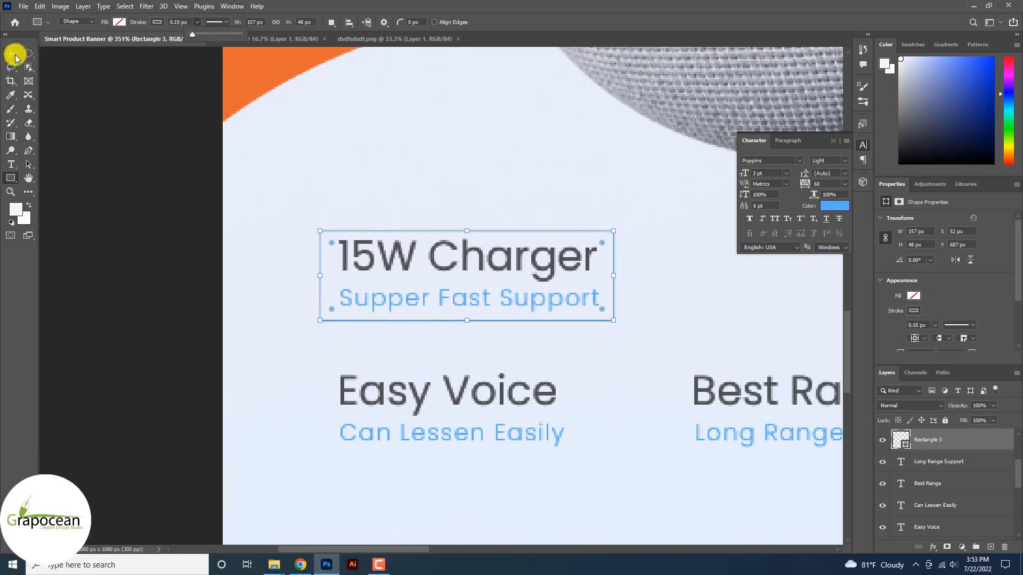
click(157, 22)
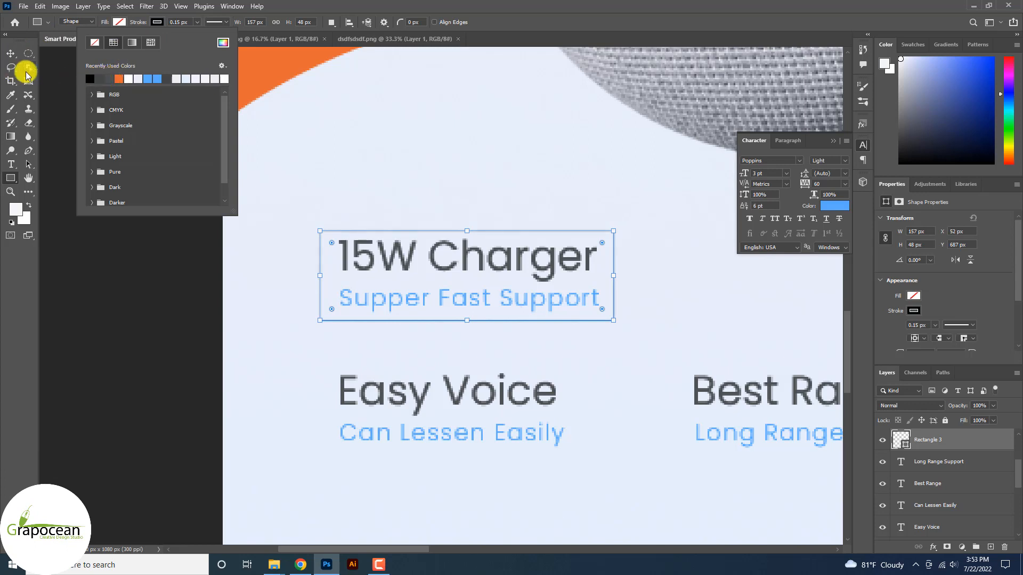
click(11, 53)
click(10, 54)
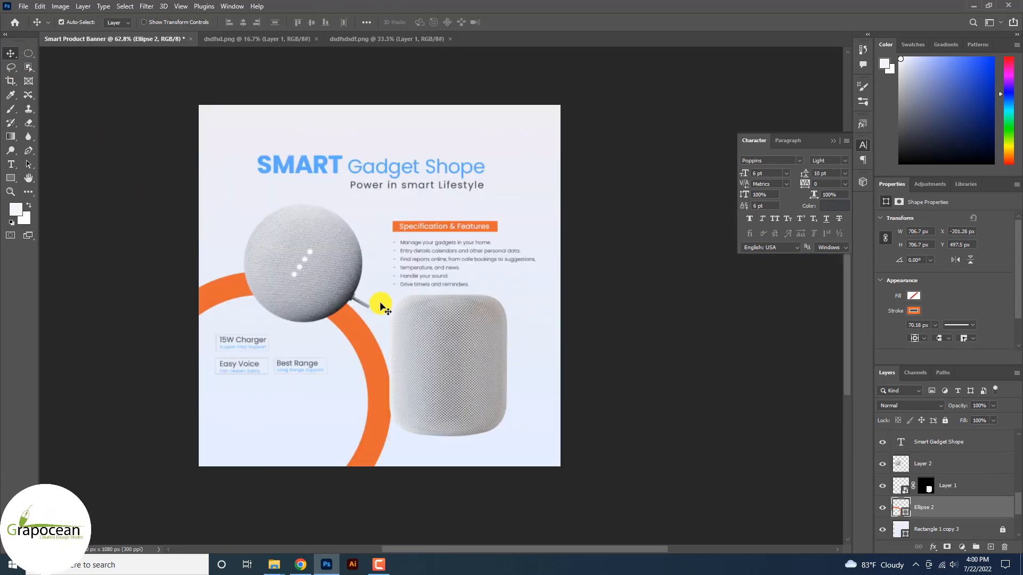
Nudge the tall speaker and orange ring into place, then launch Adobe Illustrator.
scroll(379, 318, up, 4)
scroll(462, 283, down, 1)
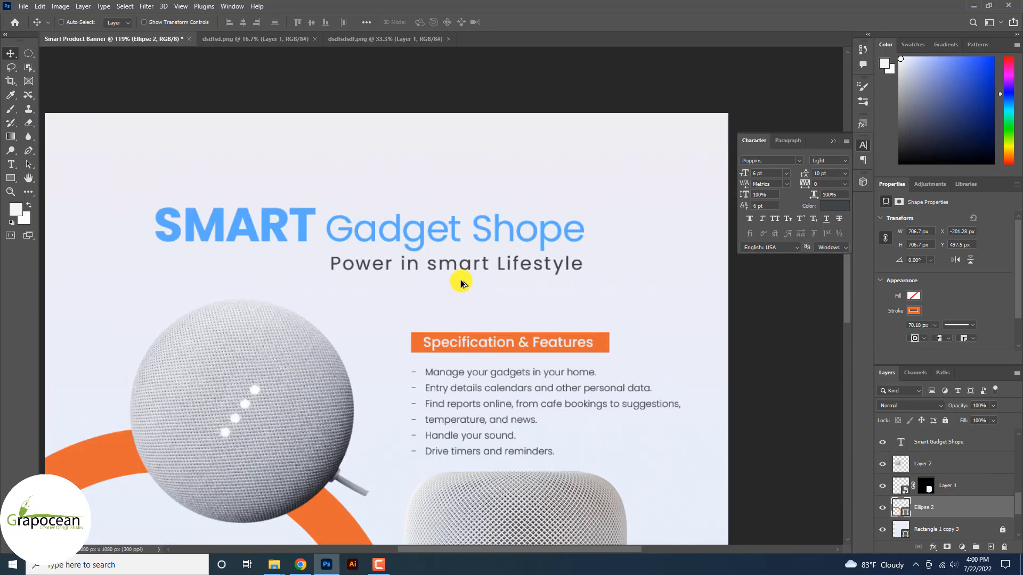
scroll(461, 282, down, 3)
scroll(497, 322, up, 2)
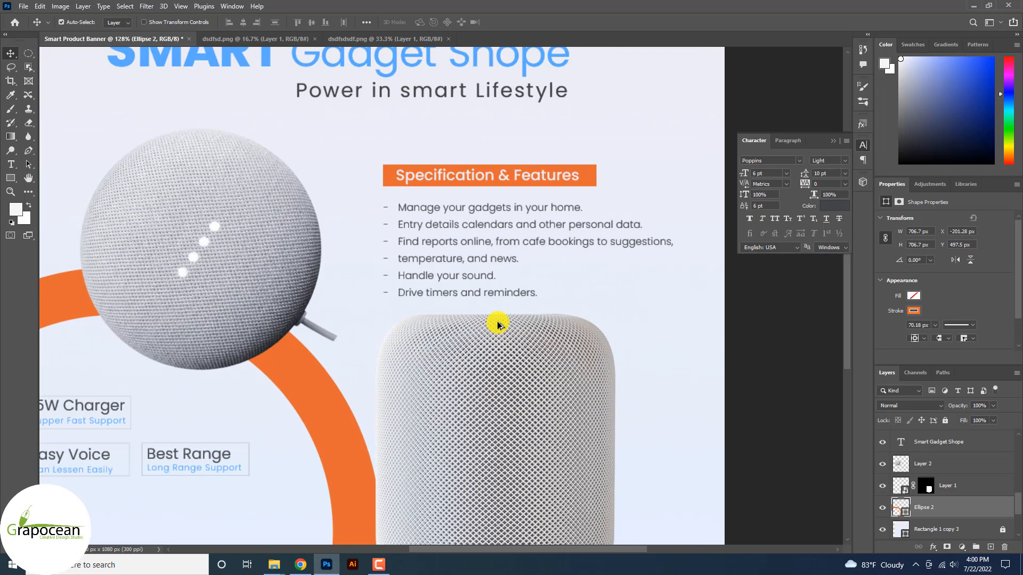
scroll(498, 323, down, 2)
drag(486, 350, 504, 370)
scroll(520, 366, down, 2)
drag(451, 414, 450, 413)
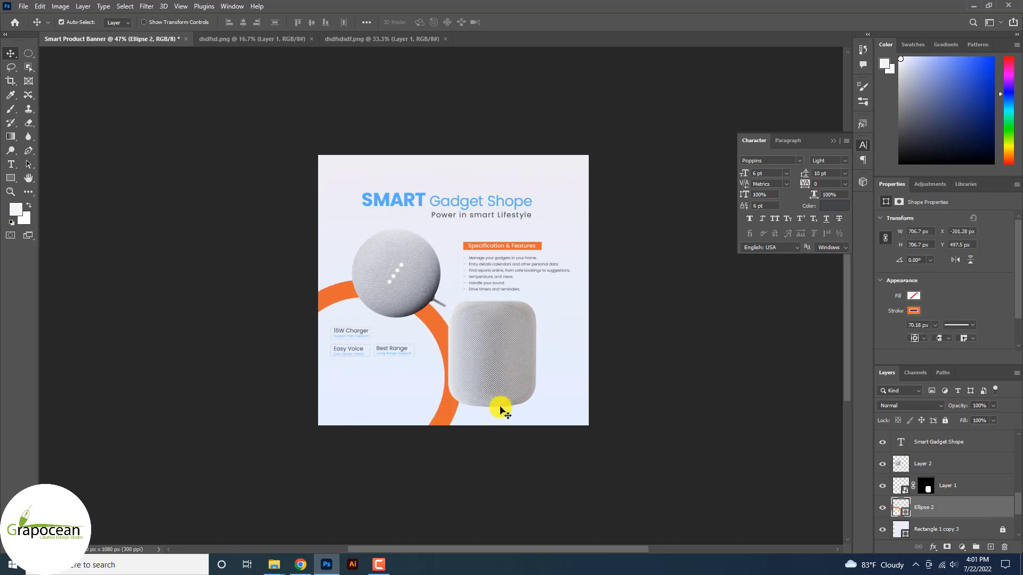
click(615, 365)
scroll(555, 303, up, 4)
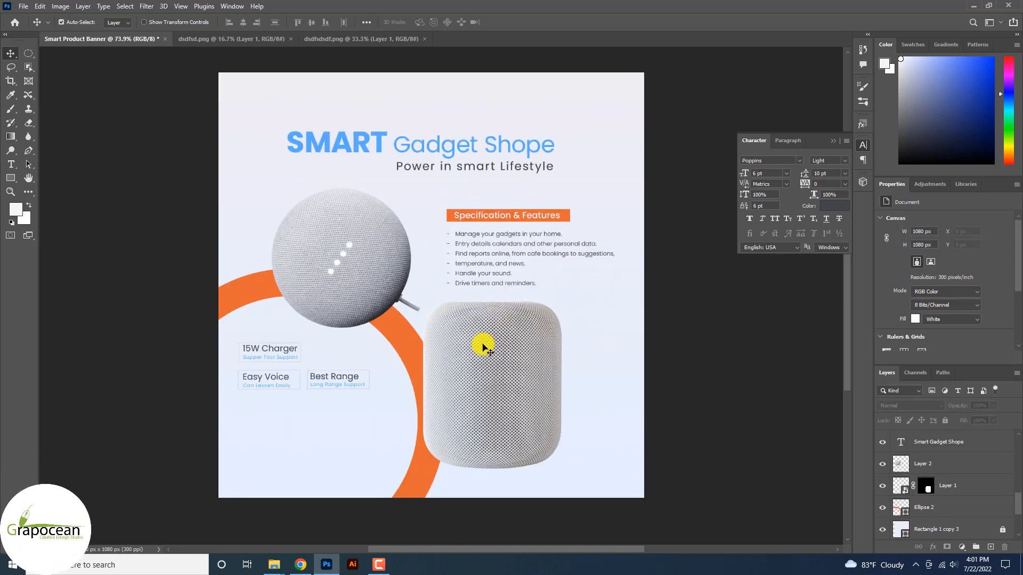
click(357, 564)
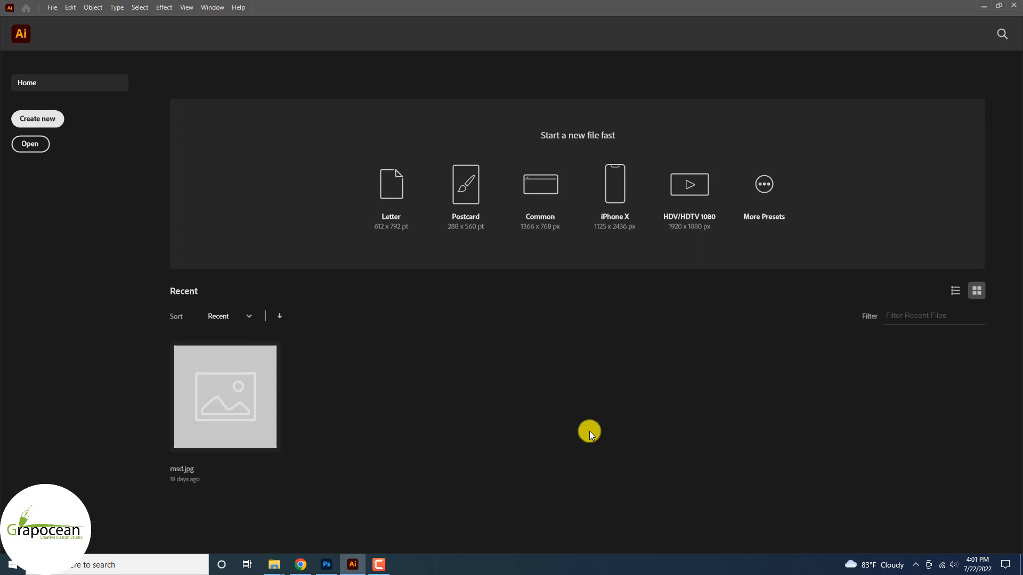
Create a new document and draw a circle left of the page.
key(ctrl+n)
click(726, 448)
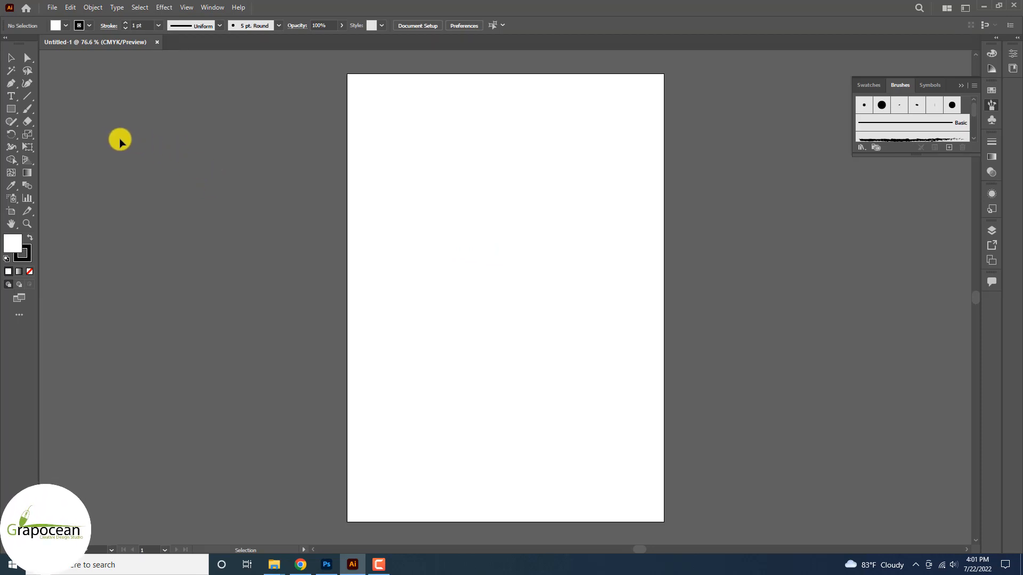
click(11, 109)
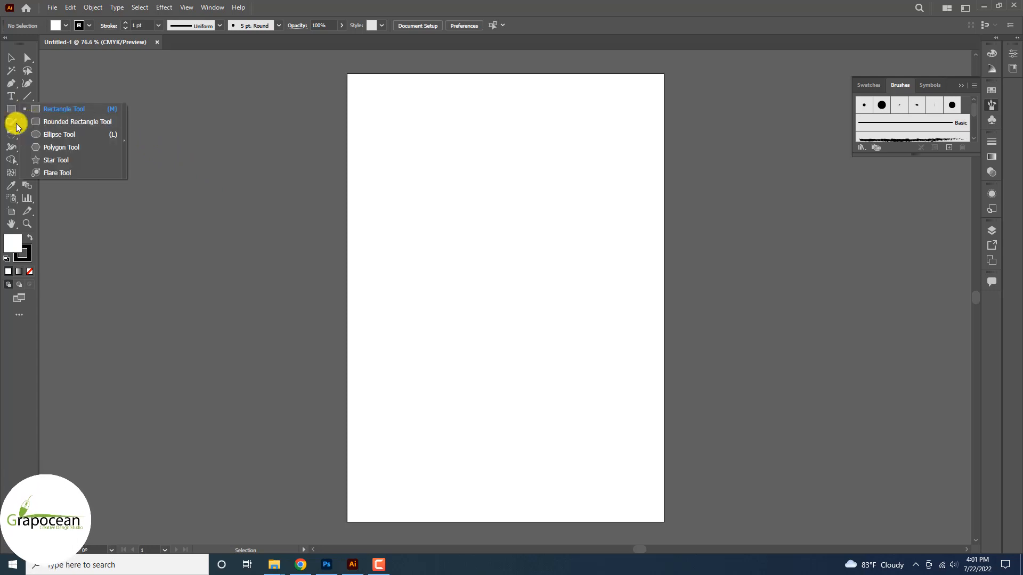
click(33, 135)
drag(240, 198, 286, 242)
Give the circle no fill and a 10 pt blue outline.
click(59, 26)
click(6, 46)
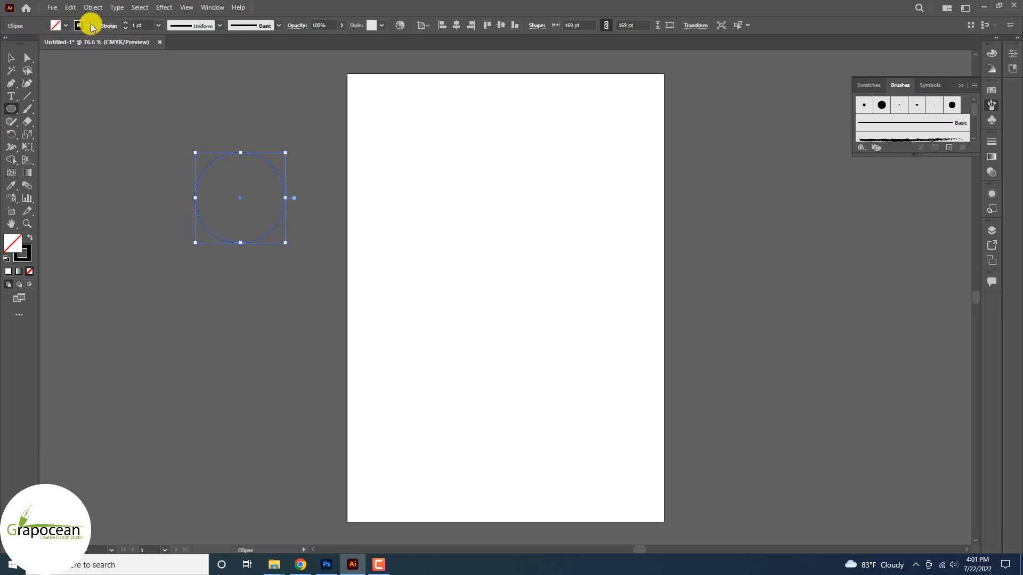
click(27, 254)
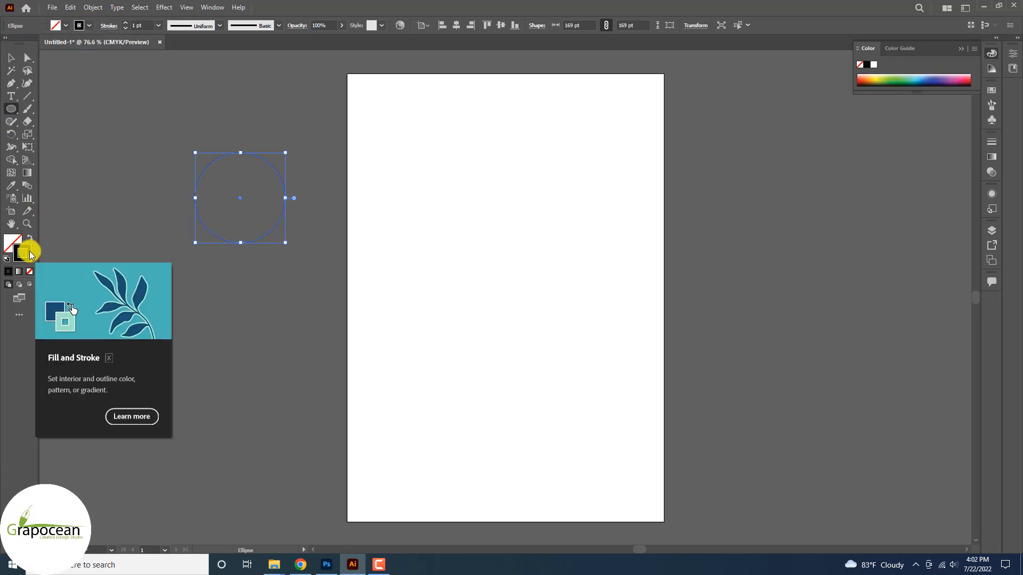
double_click(23, 254)
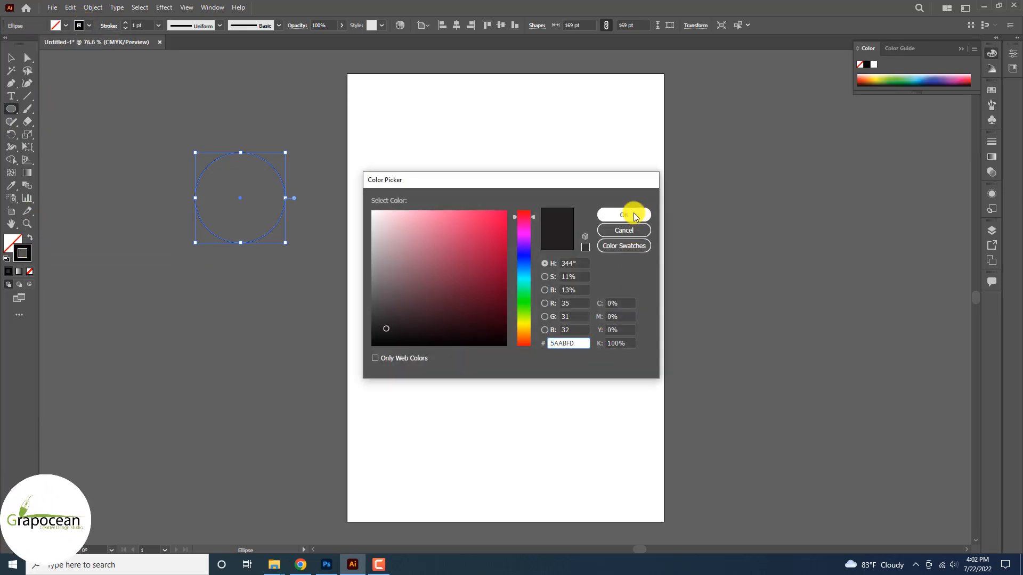
click(626, 214)
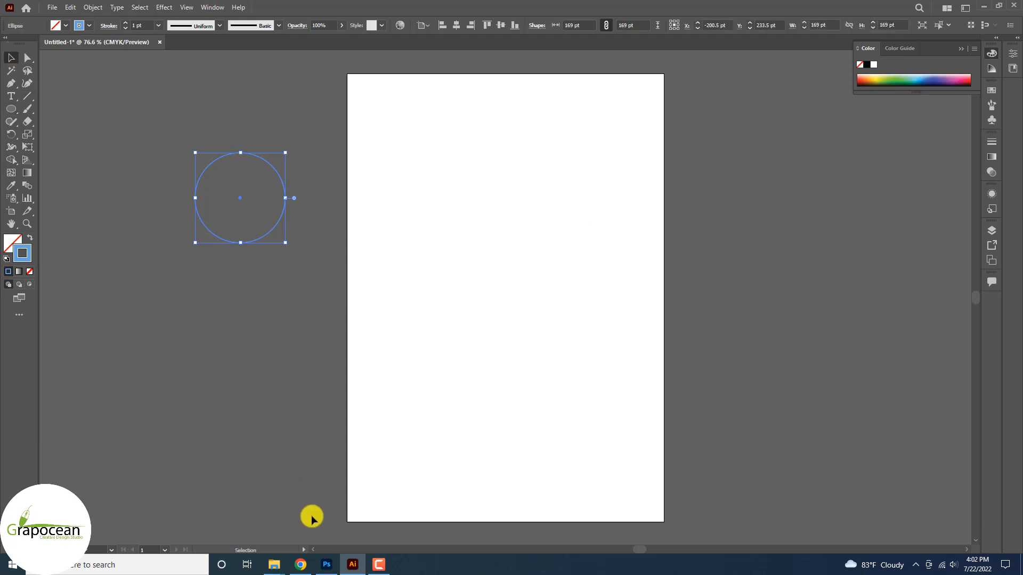
click(258, 176)
scroll(249, 153, up, 1)
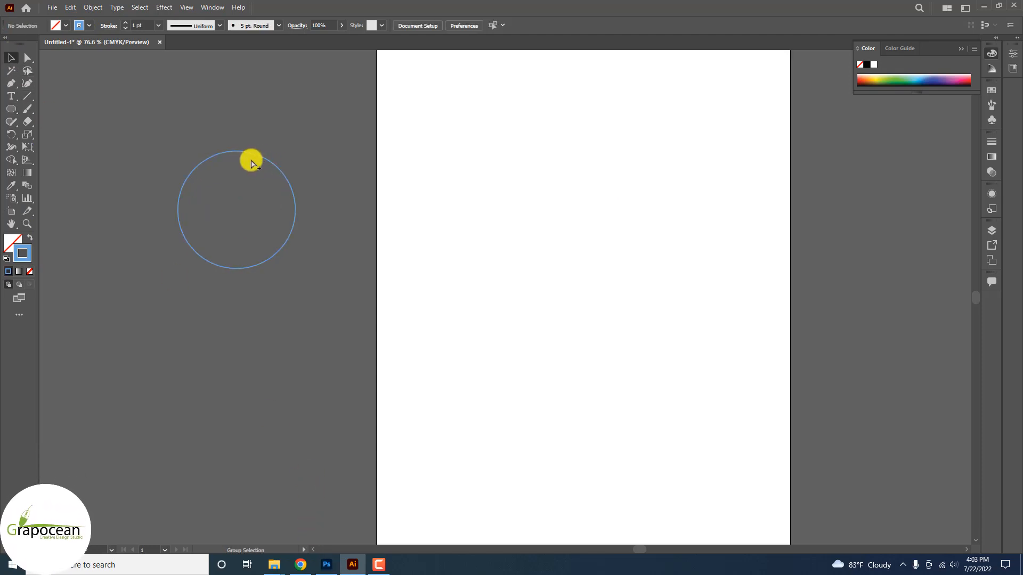
click(249, 153)
click(126, 24)
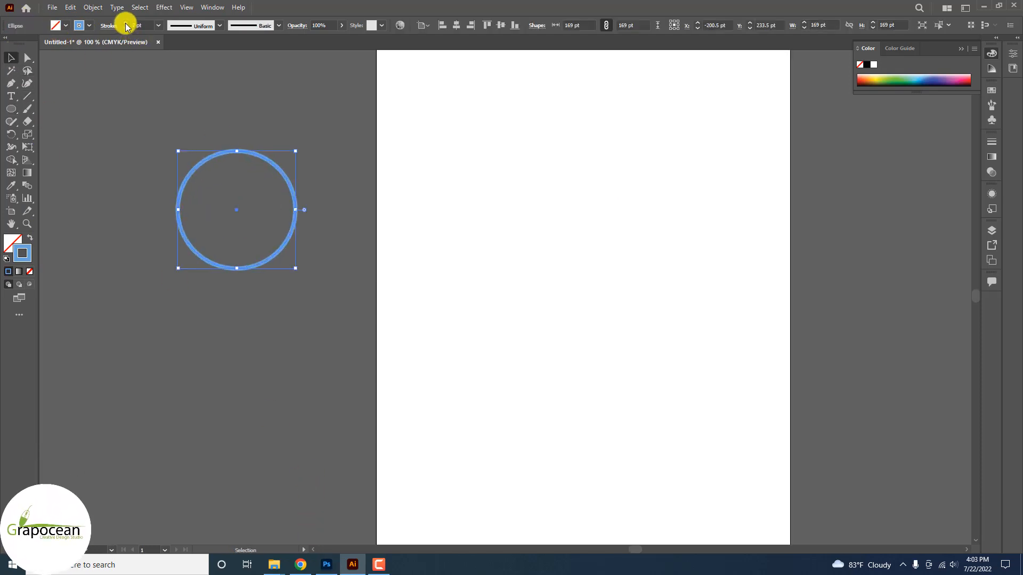
Delete the circle's right and bottom anchors, leaving a quarter arc.
click(29, 84)
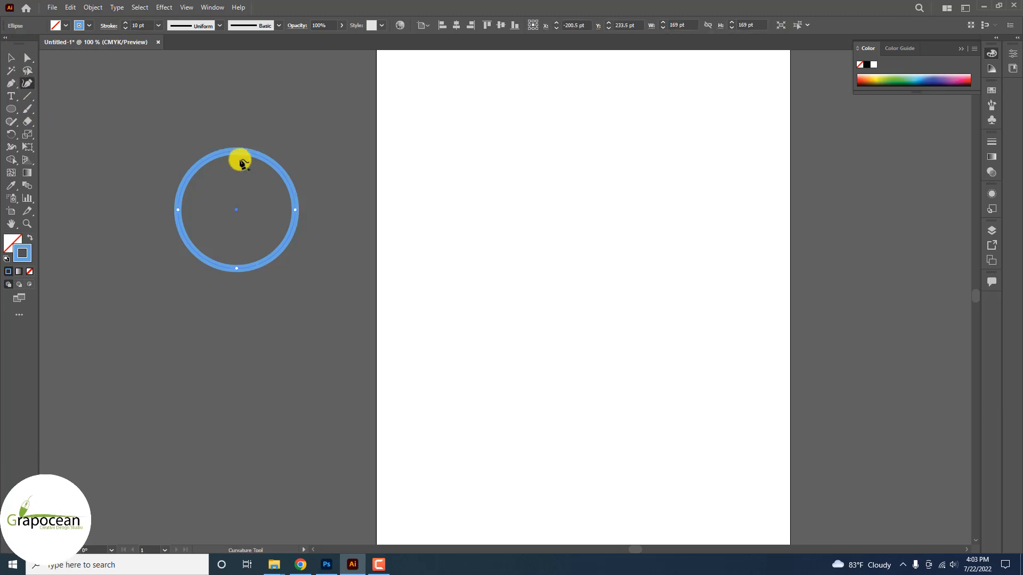
drag(9, 84, 59, 109)
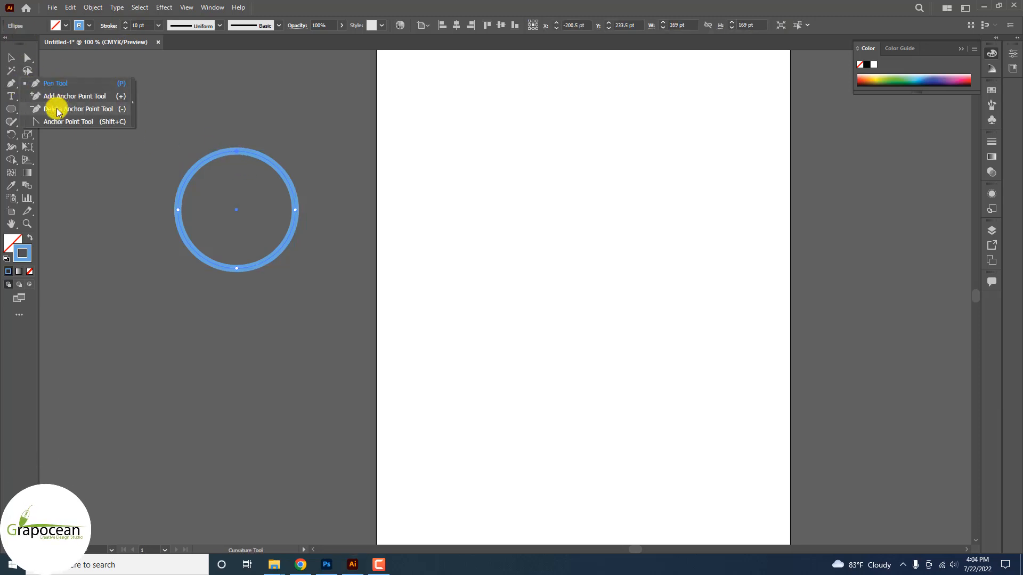
click(236, 152)
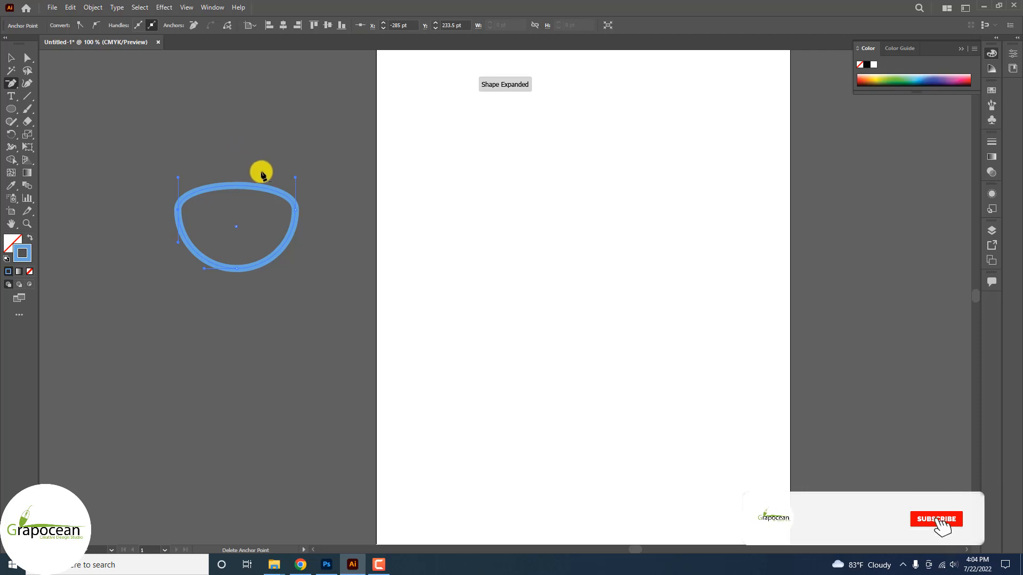
key(ctrl+z)
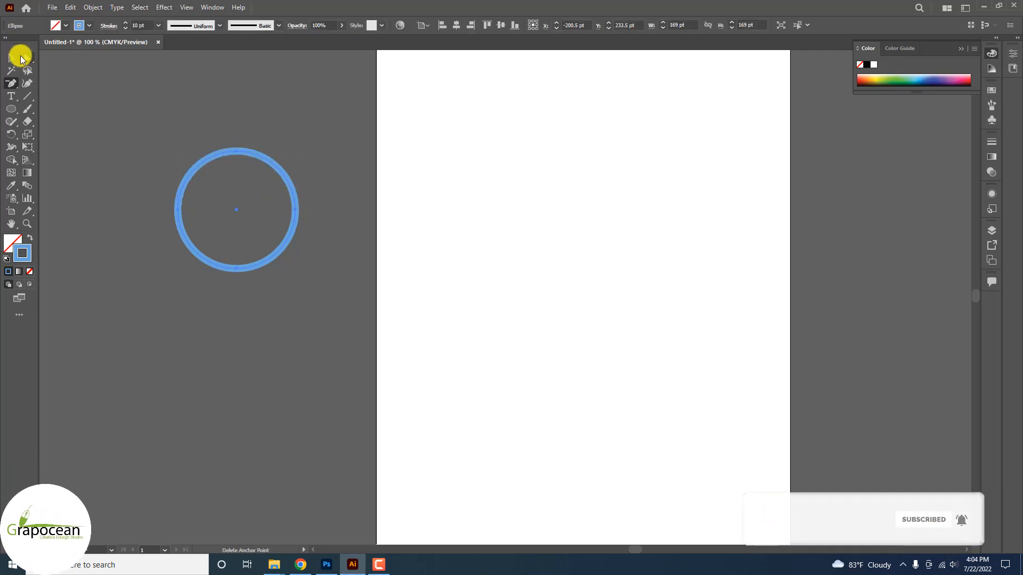
click(24, 57)
click(296, 210)
key(Delete)
click(236, 271)
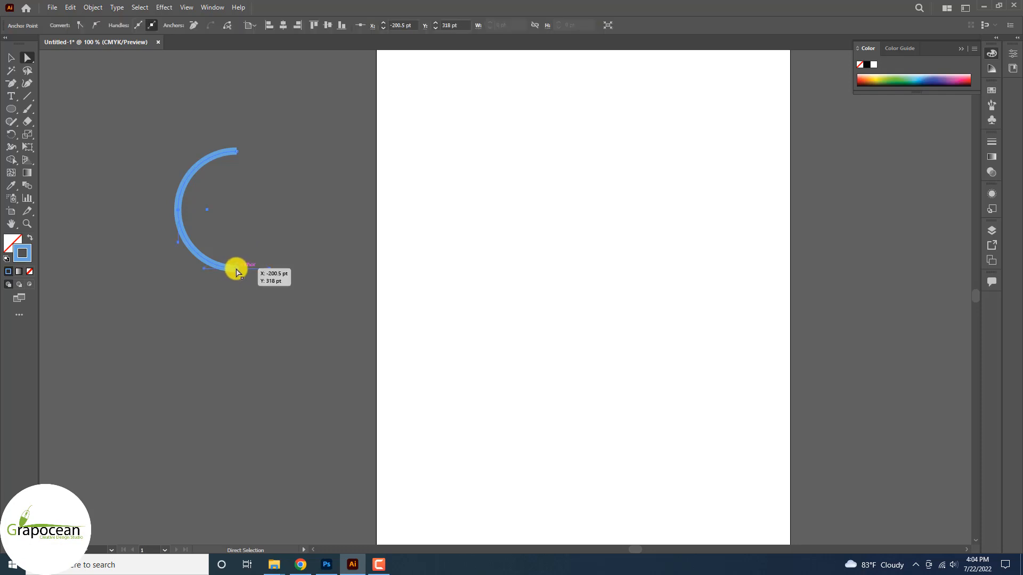
key(Delete)
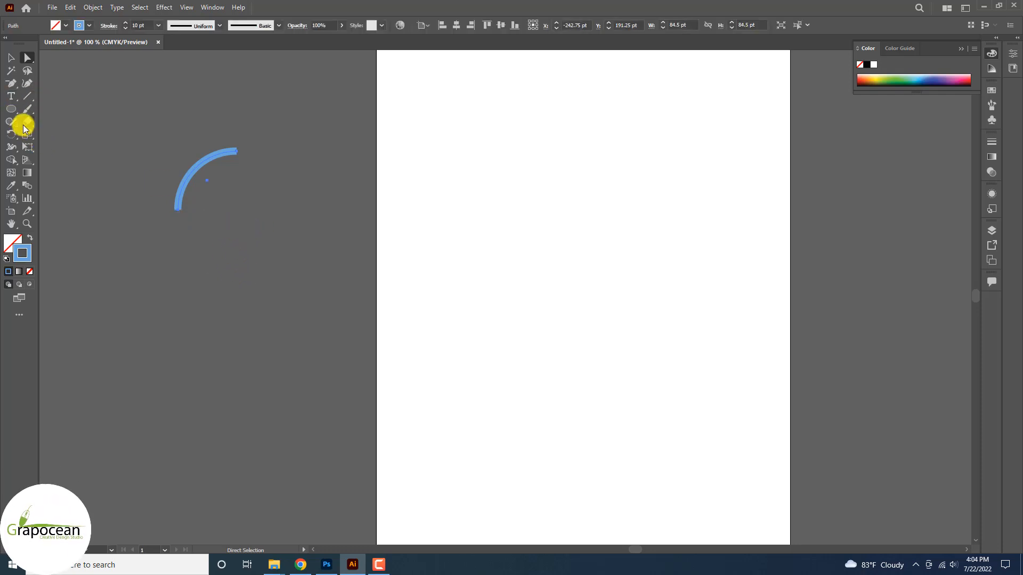
Taper the arc's lower end to a point with the Width tool.
click(11, 147)
drag(239, 155, 237, 165)
drag(179, 213, 172, 210)
click(11, 56)
click(98, 153)
Give the tapered arc round caps in the stroke settings.
click(223, 159)
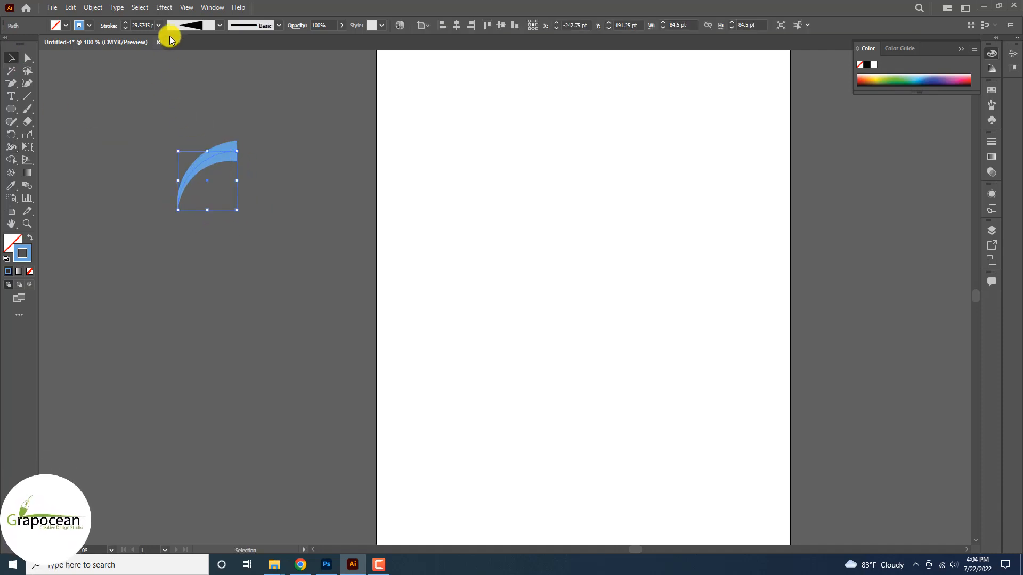
click(110, 27)
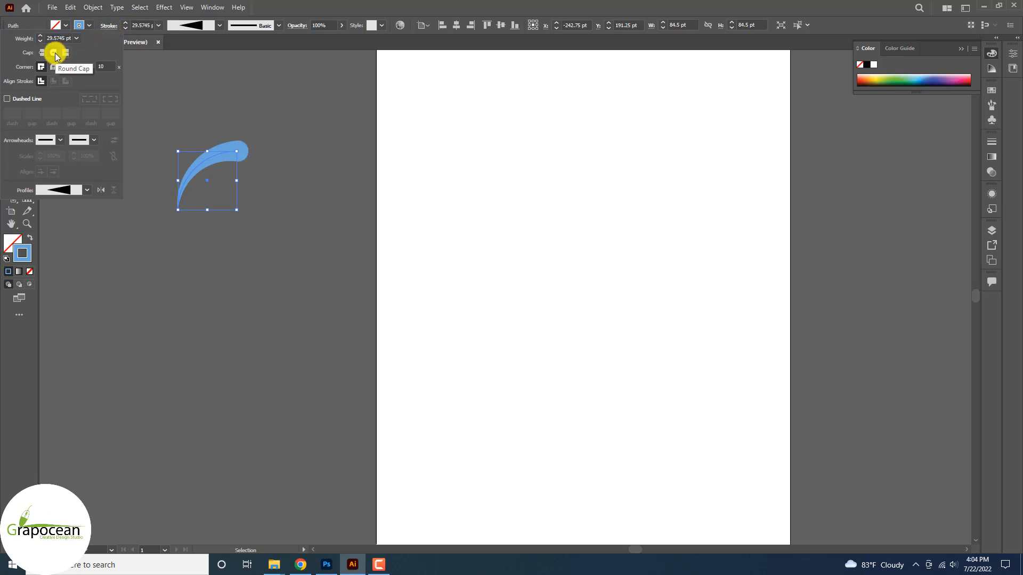
click(294, 211)
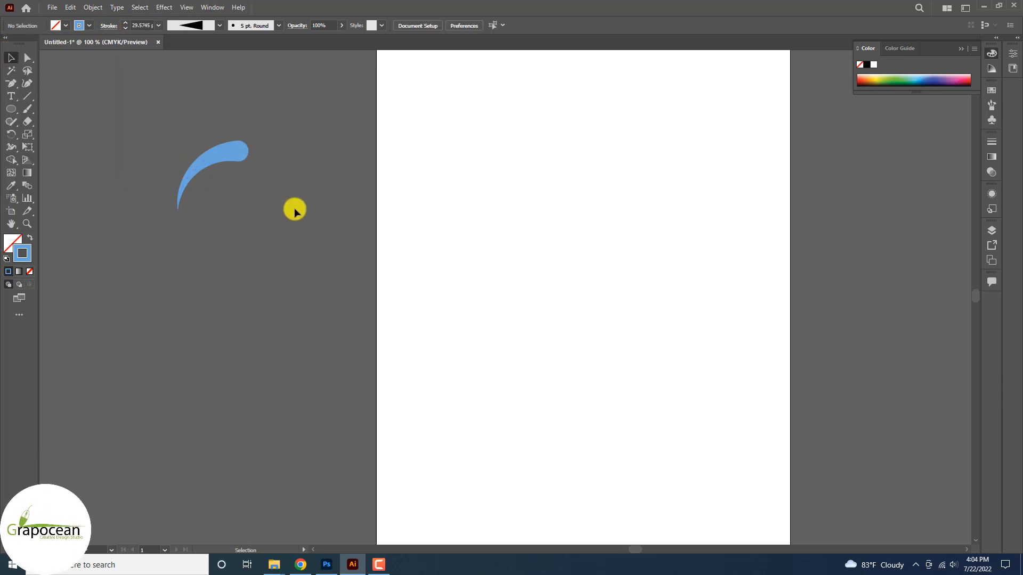
click(240, 157)
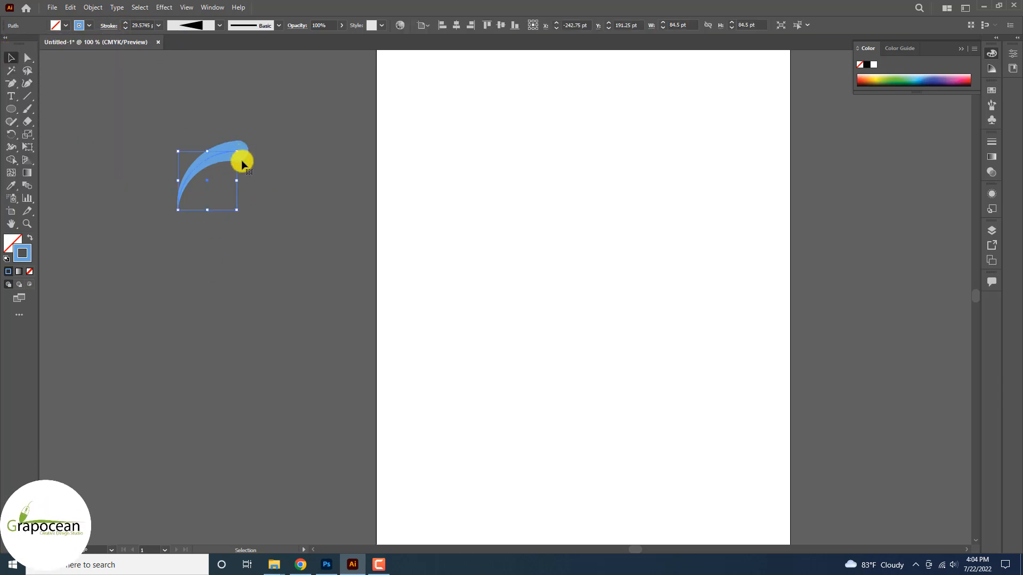
click(258, 223)
click(235, 151)
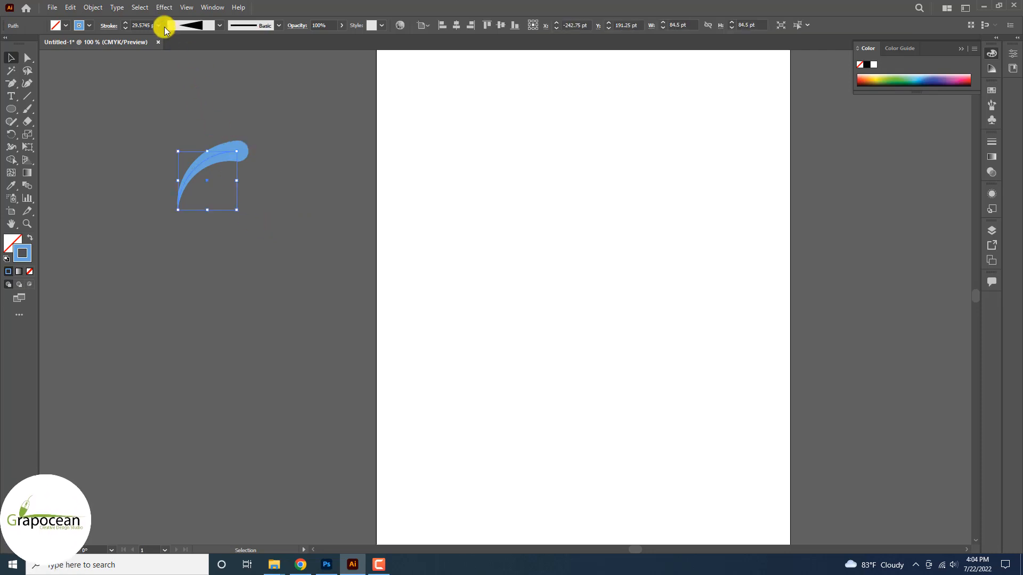
click(163, 7)
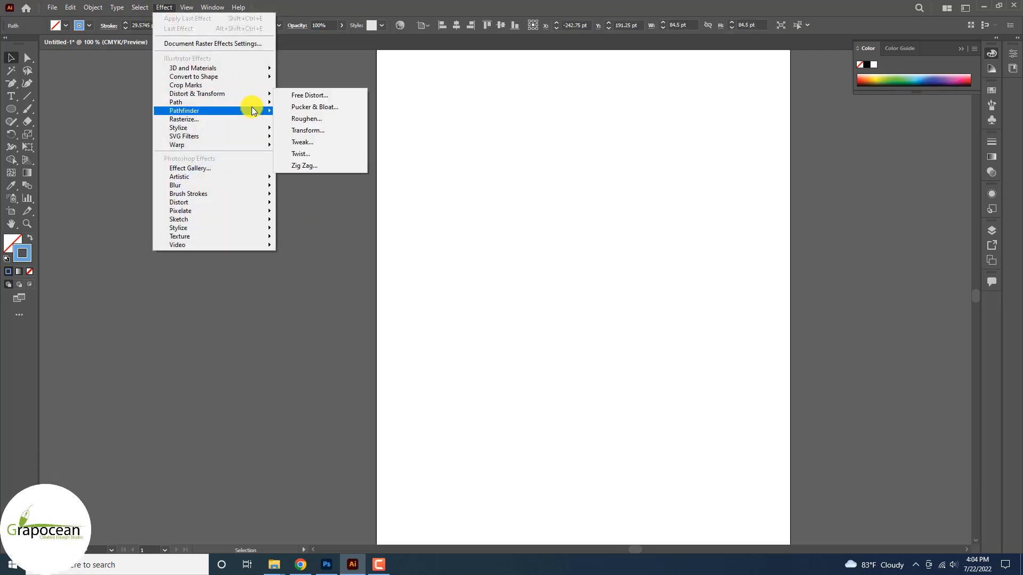
Apply a Transform effect of 25° rotation with 6 copies to the petal.
mouse_move(256, 95)
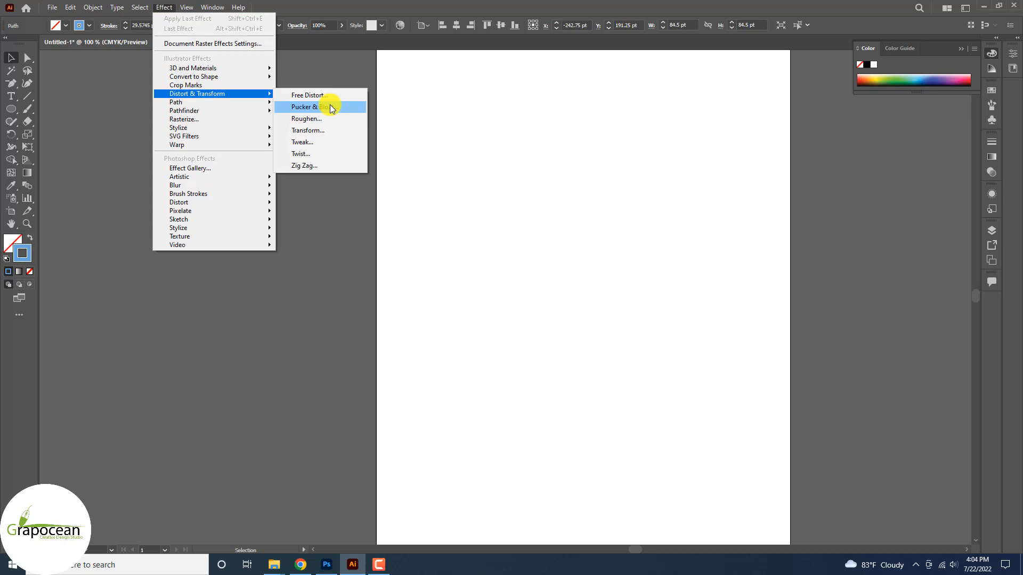
click(322, 130)
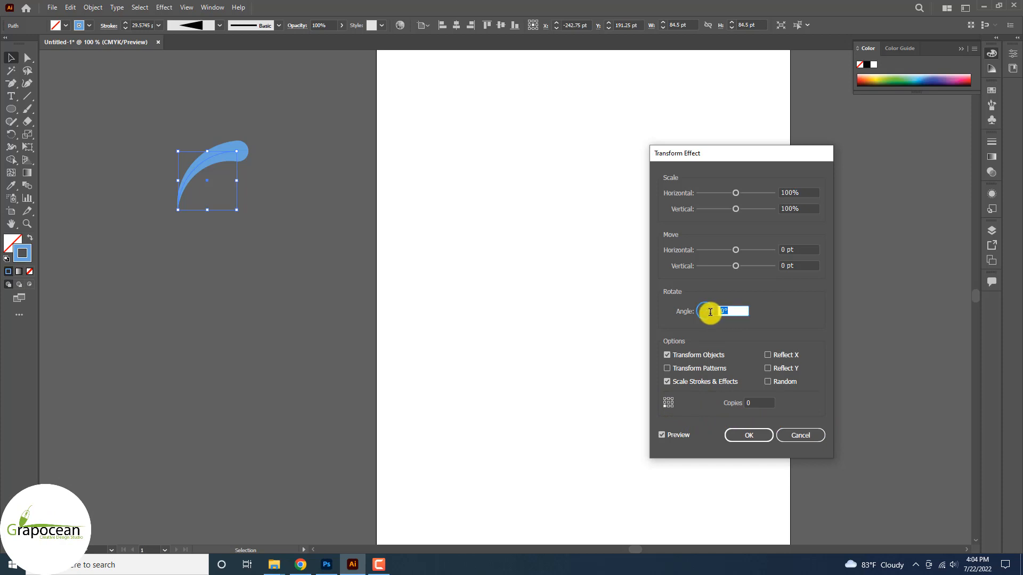
click(759, 402)
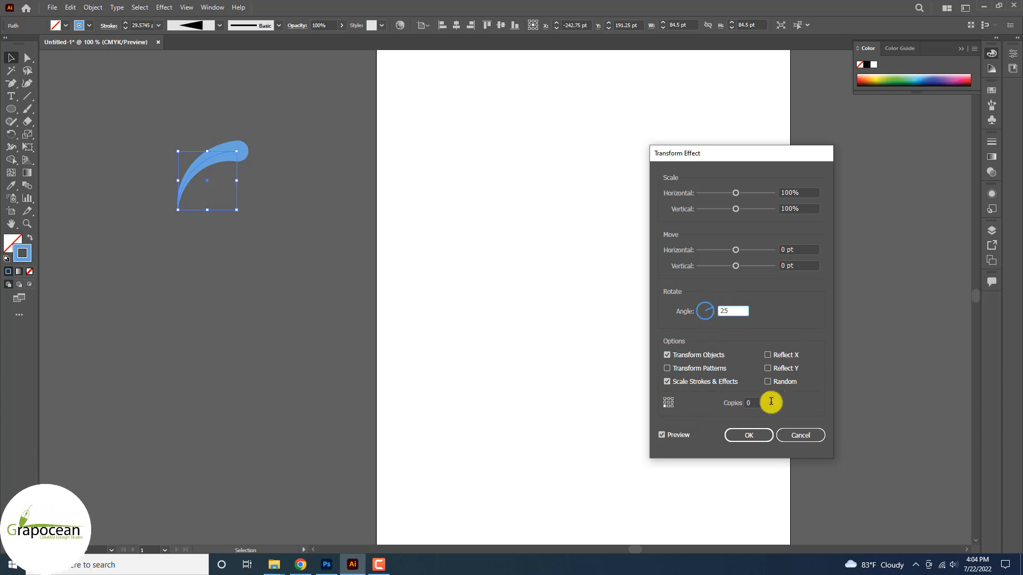
text(3)
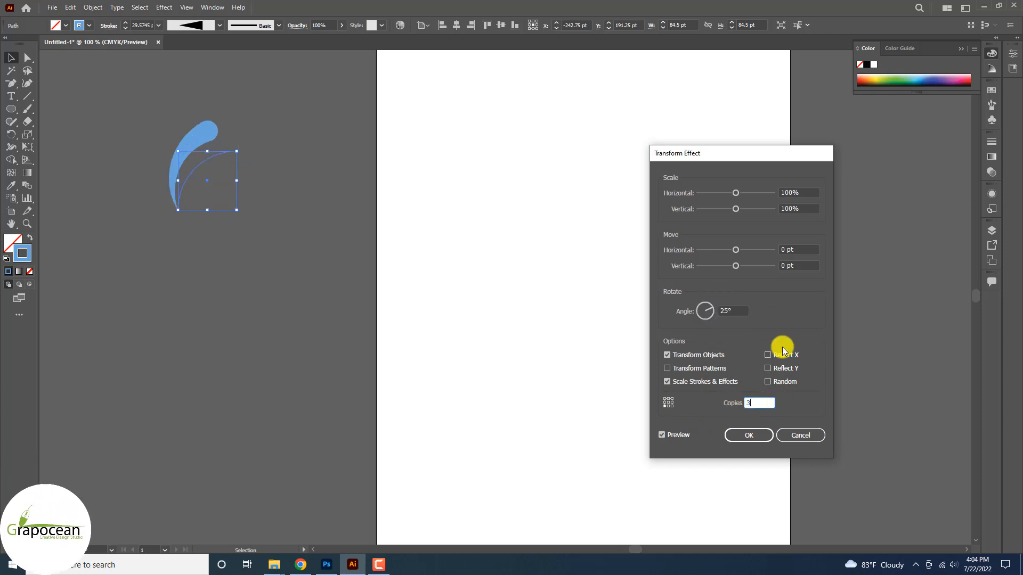
text(6)
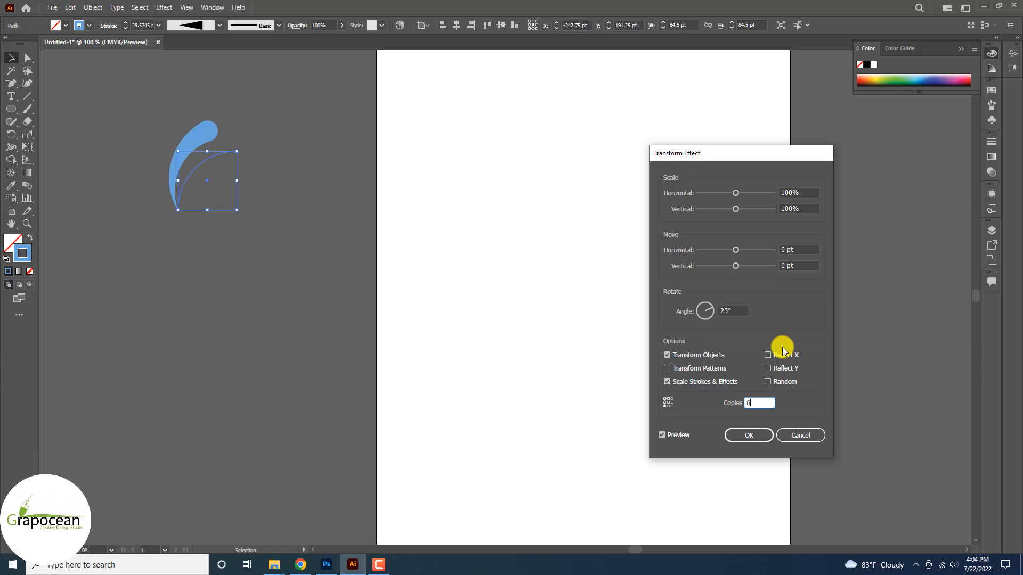
click(683, 436)
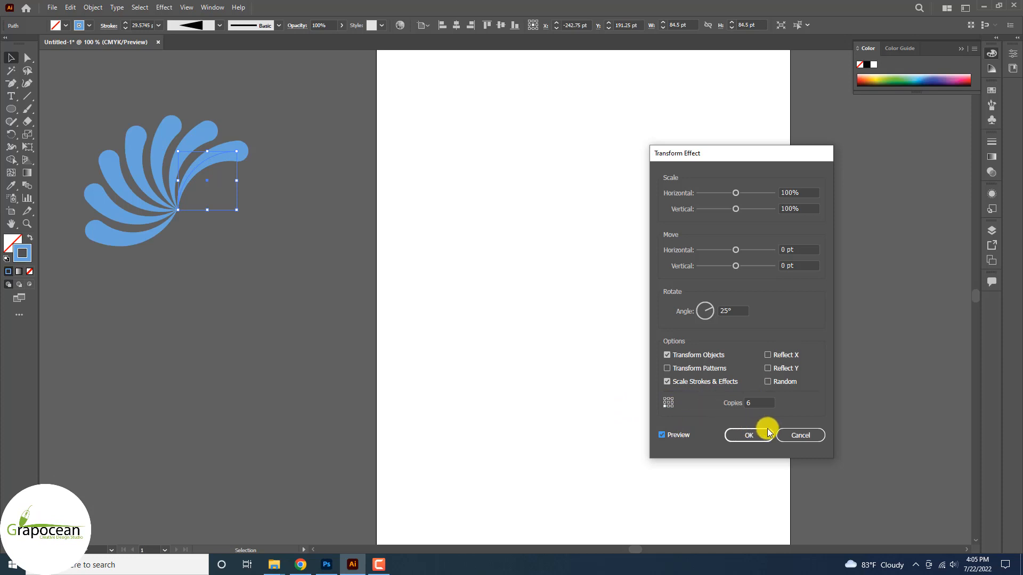
click(746, 436)
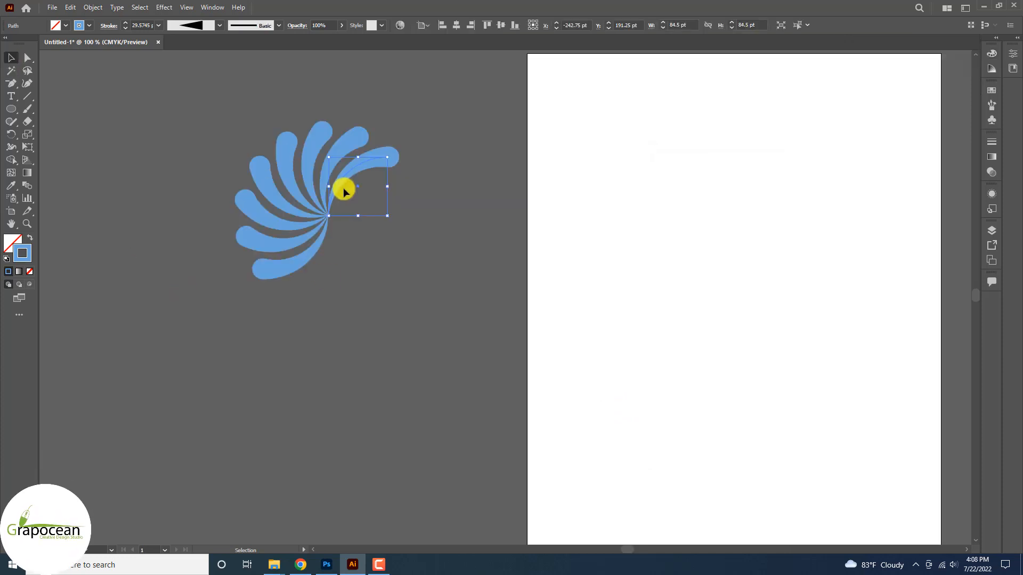
Bring the swirl into the Photoshop banner and scale it to about 82%.
drag(338, 189, 336, 561)
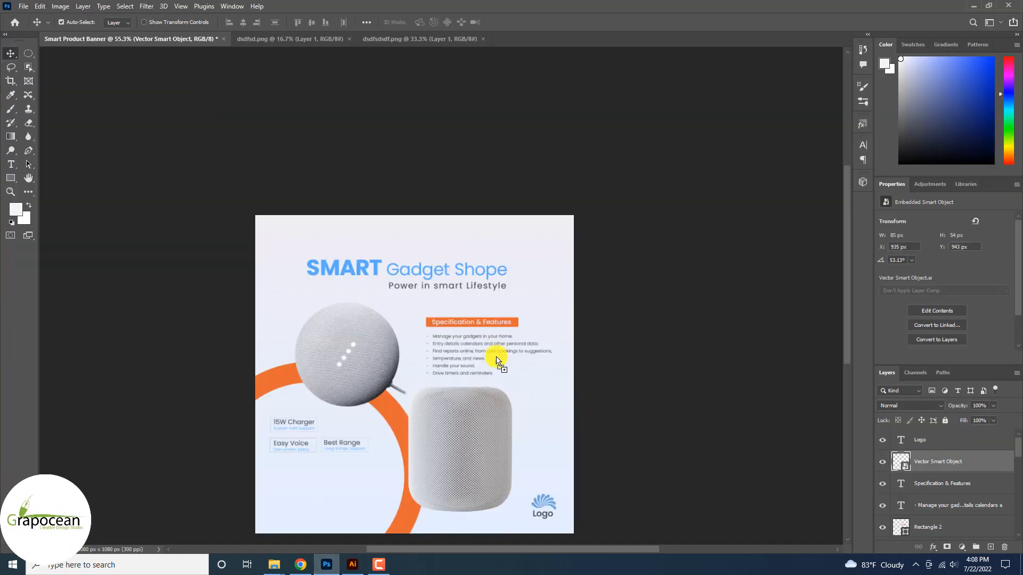
drag(535, 273, 539, 270)
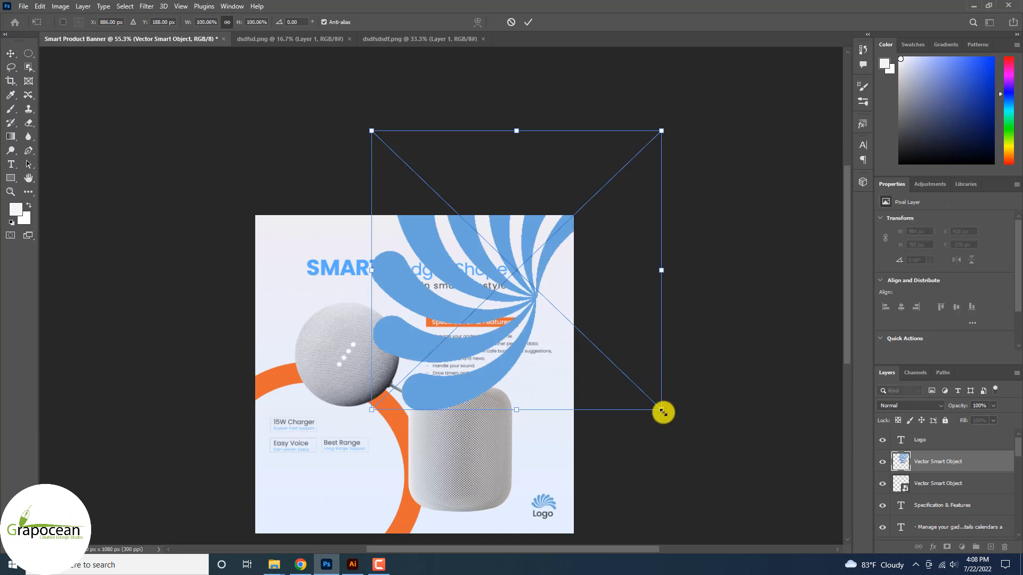
drag(663, 413, 611, 413)
click(533, 24)
Move the swirl layer below Ellipse 2, fade it to 9% opacity and shift it left.
scroll(942, 464, down, 2)
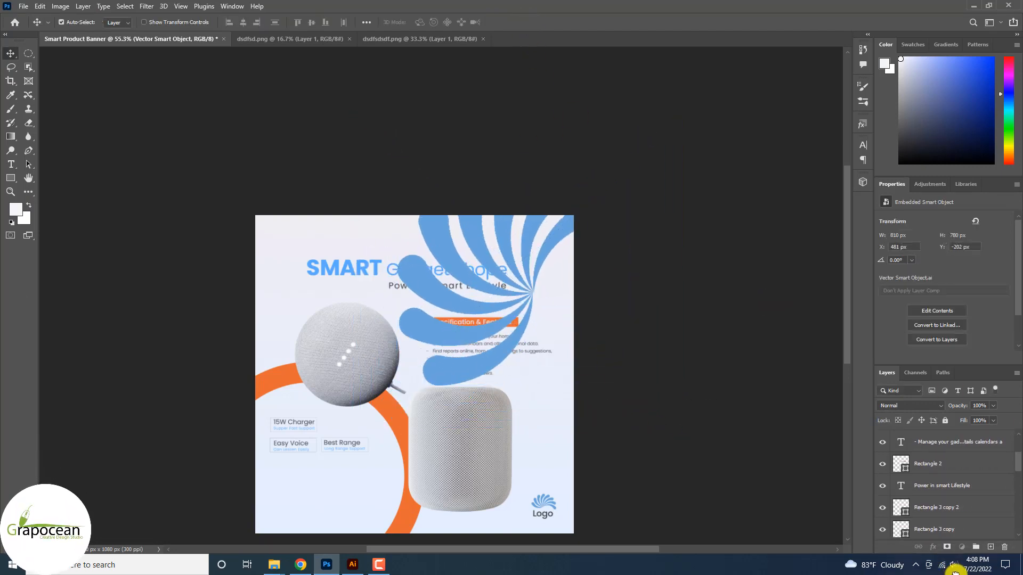
drag(954, 573, 936, 474)
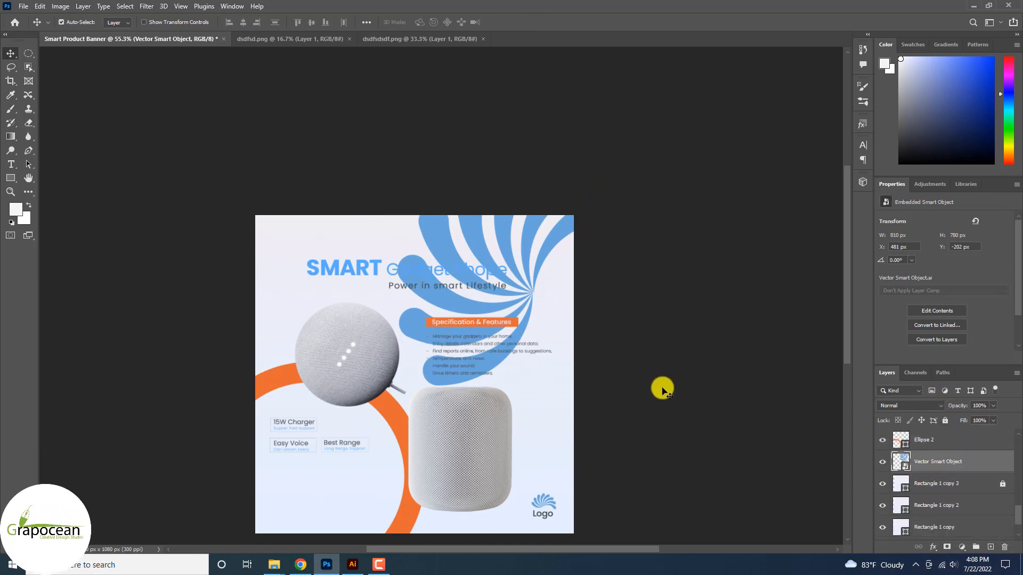
drag(958, 420, 951, 419)
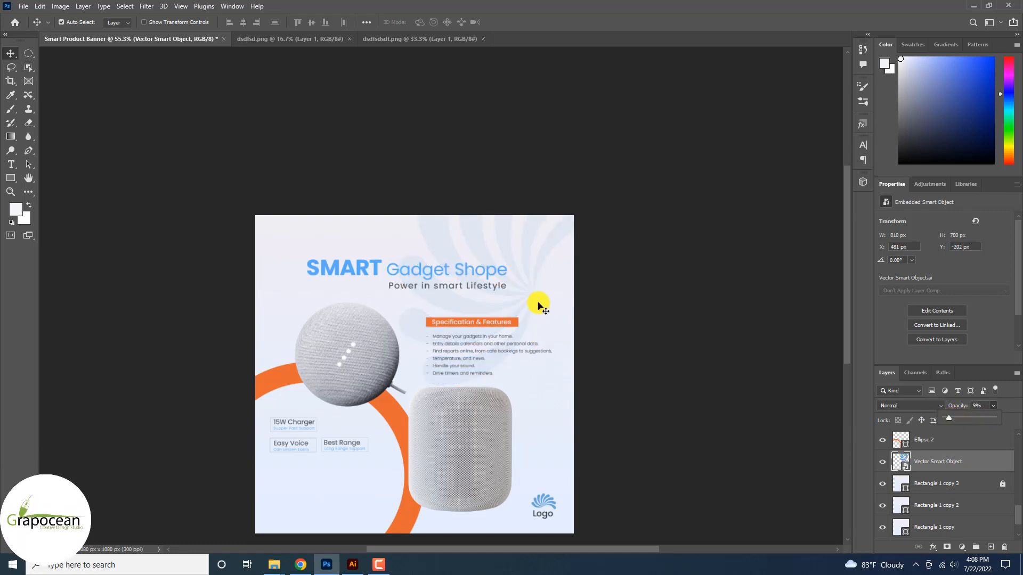
drag(590, 289, 370, 285)
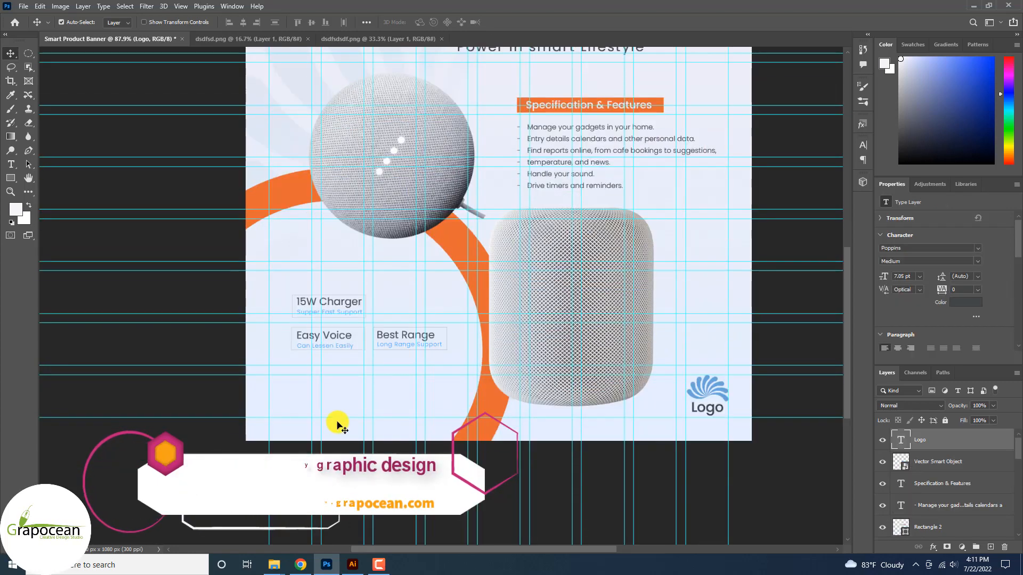
Add the contact e-mail line below the feature cards in Regular 3 pt.
click(11, 164)
click(298, 401)
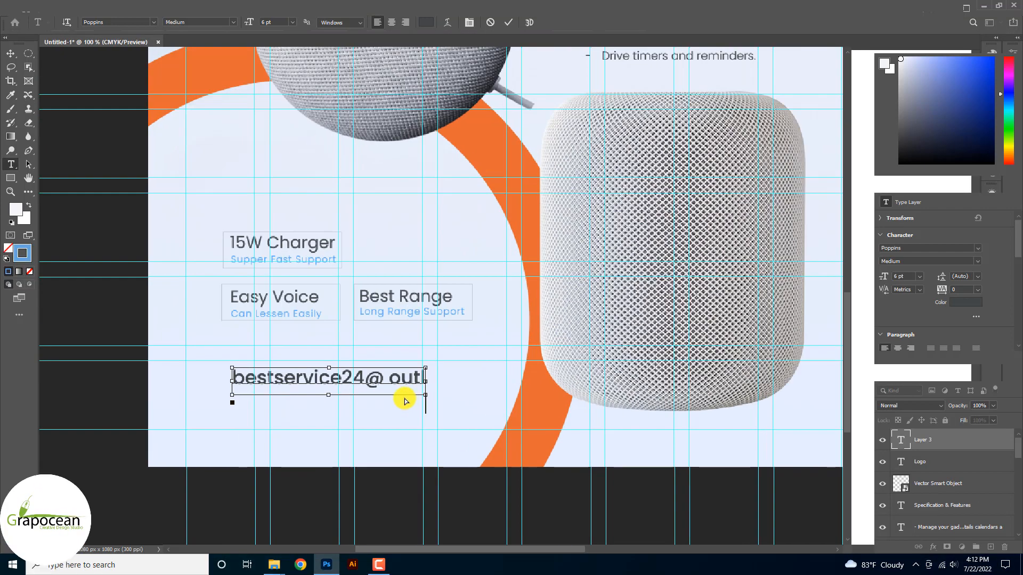
scroll(404, 401, up, 2)
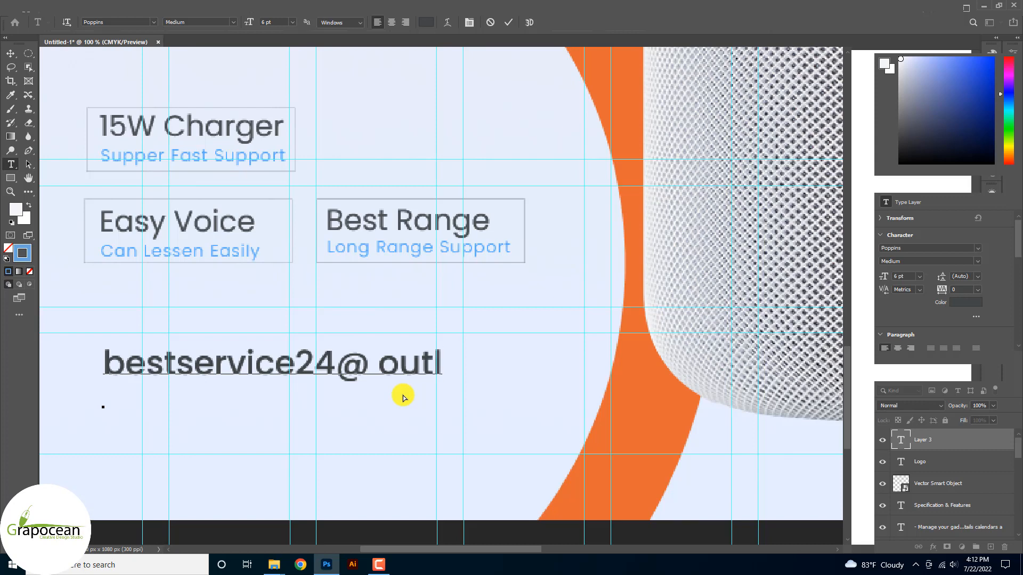
text(ook.)
key(ctrl+minus)
key(ctrl+a)
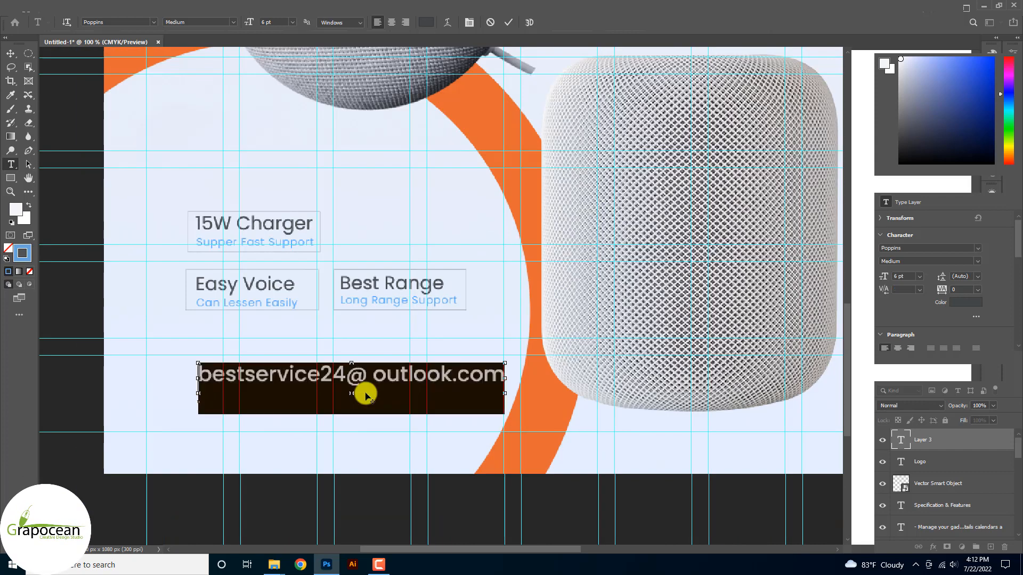
click(232, 23)
click(210, 81)
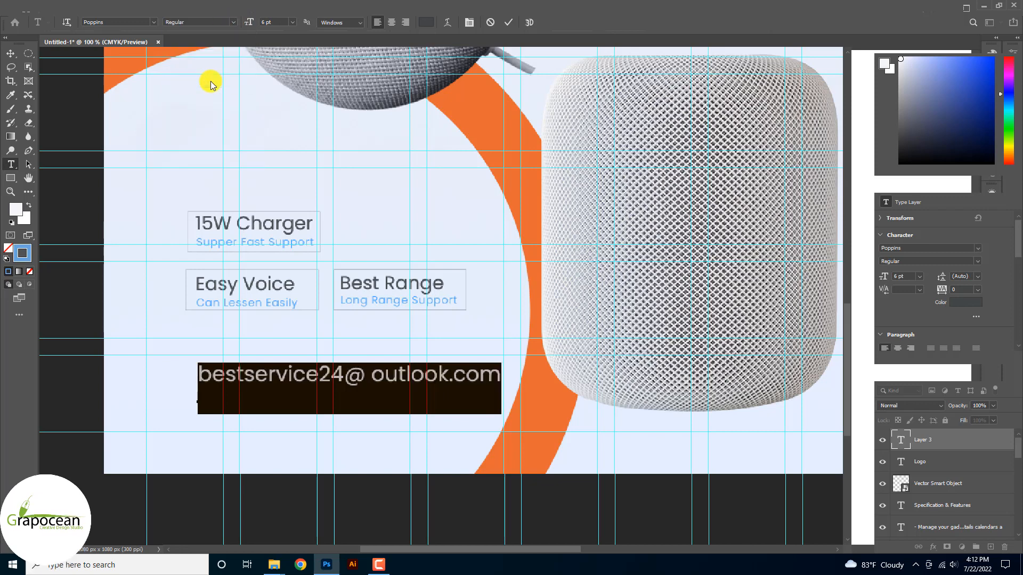
click(293, 23)
click(281, 32)
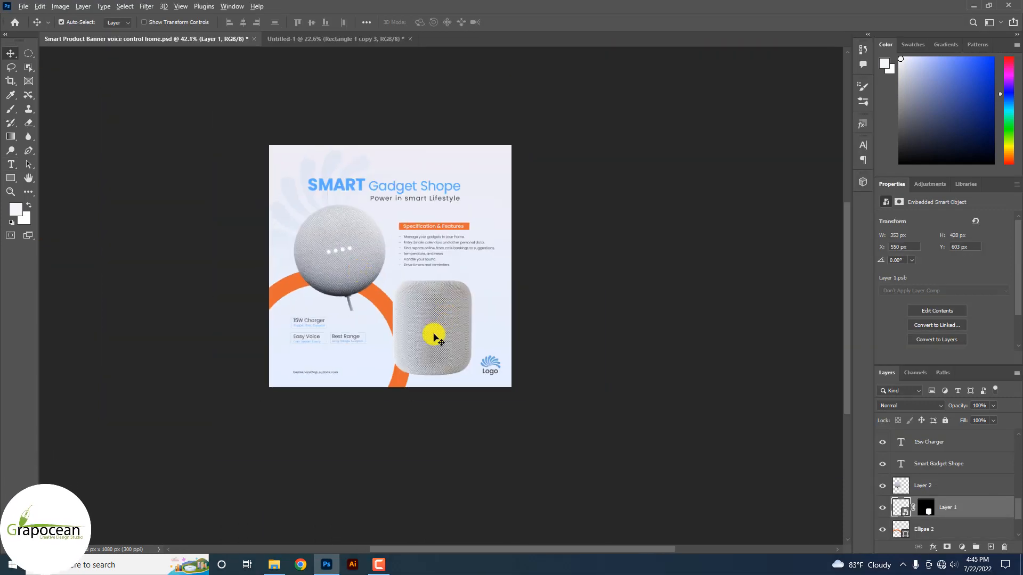
Duplicate the speaker to the top-right, enlarged to 169% and tilted −15°.
drag(435, 338, 512, 186)
key(ctrl+t)
drag(556, 227, 598, 228)
drag(514, 233, 520, 258)
mouse_move(635, 275)
mouse_down()
mouse_move(623, 308)
mouse_move(623, 276)
mouse_up()
Nudge the tilted speaker copy up-right, commit its transform, and shift the logo left.
drag(545, 255, 550, 244)
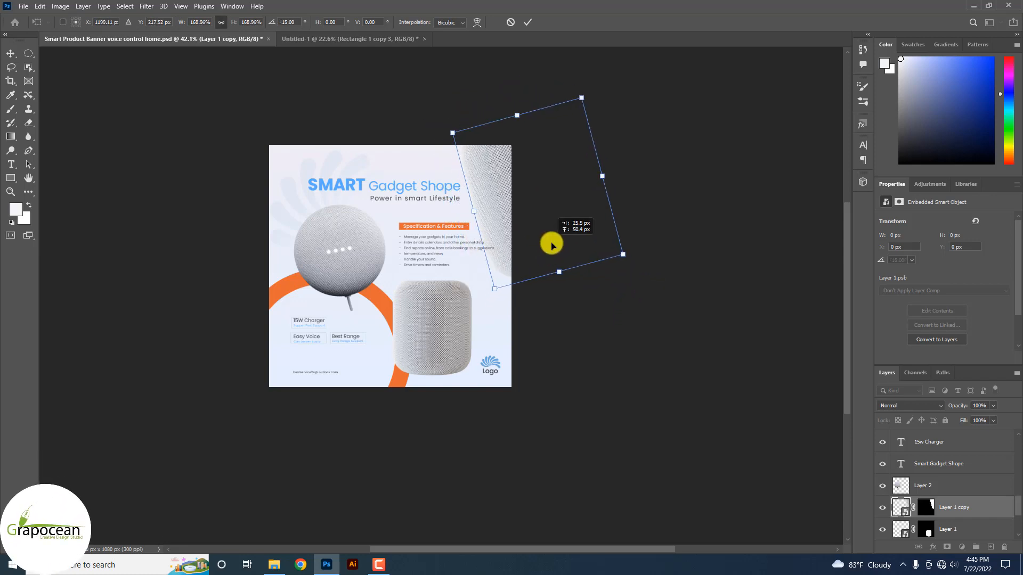
click(528, 22)
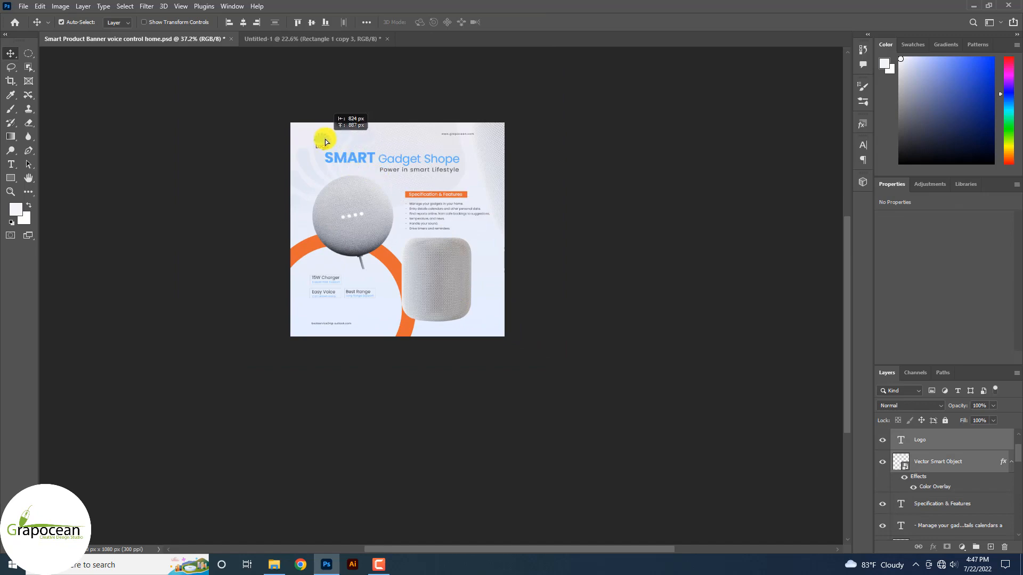
drag(517, 152, 486, 144)
Move the website address text to the banner's top-left corner.
scroll(492, 151, up, 8)
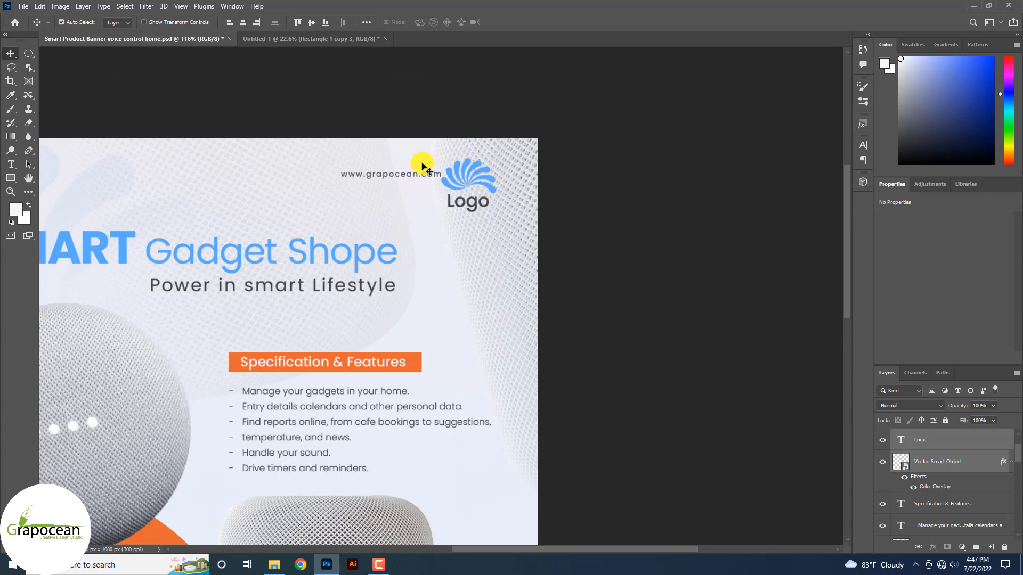
scroll(467, 188, down, 4)
drag(433, 182, 219, 257)
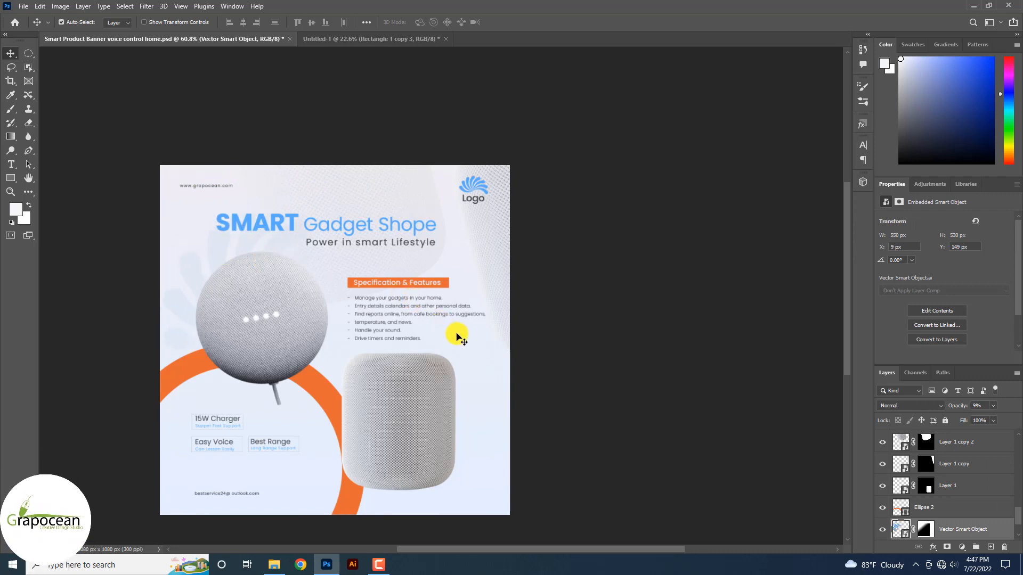